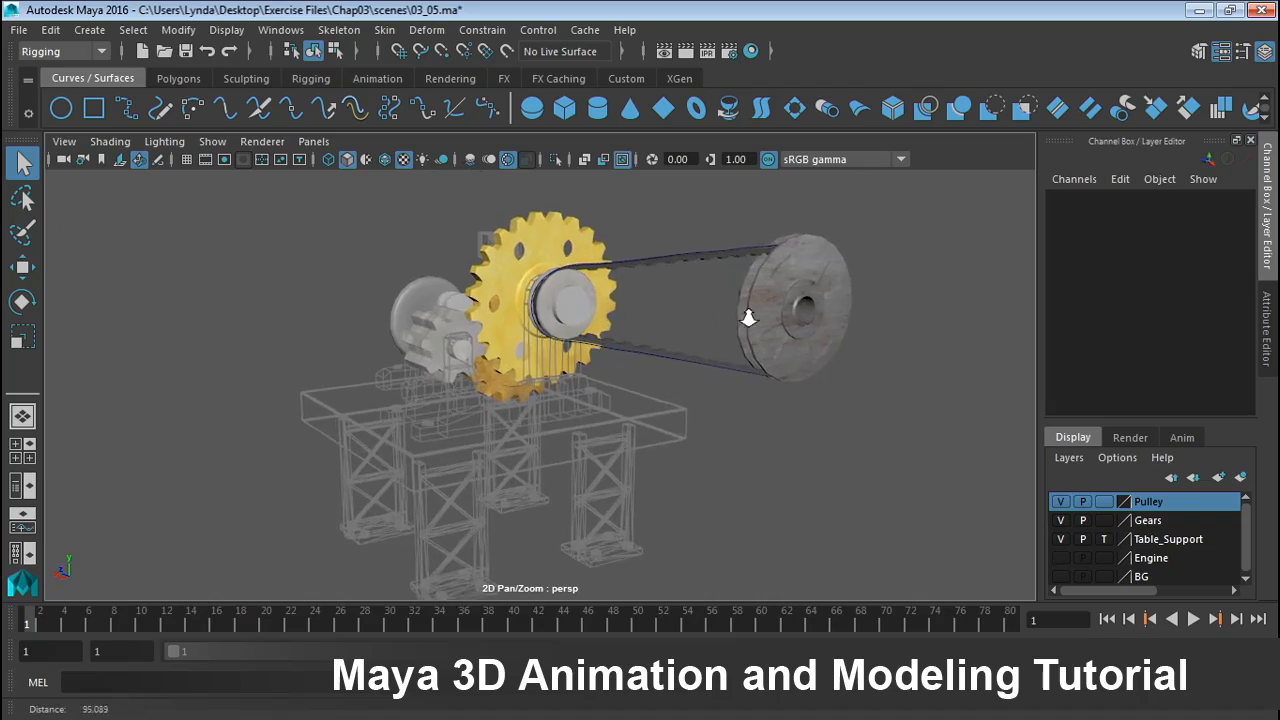
- Examine how the small pulley and the gear shaft are mounted on the large yellow gear
left_click(585, 283)
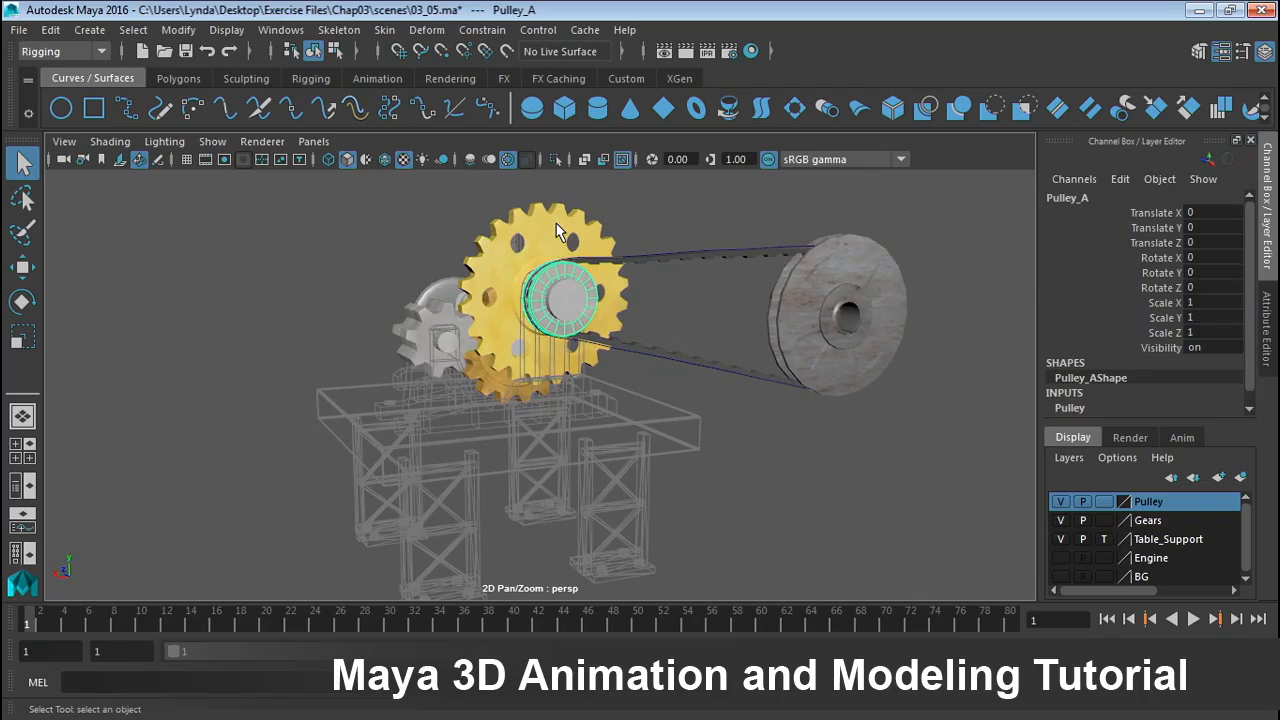
left_click(558, 256)
left_click(561, 294)
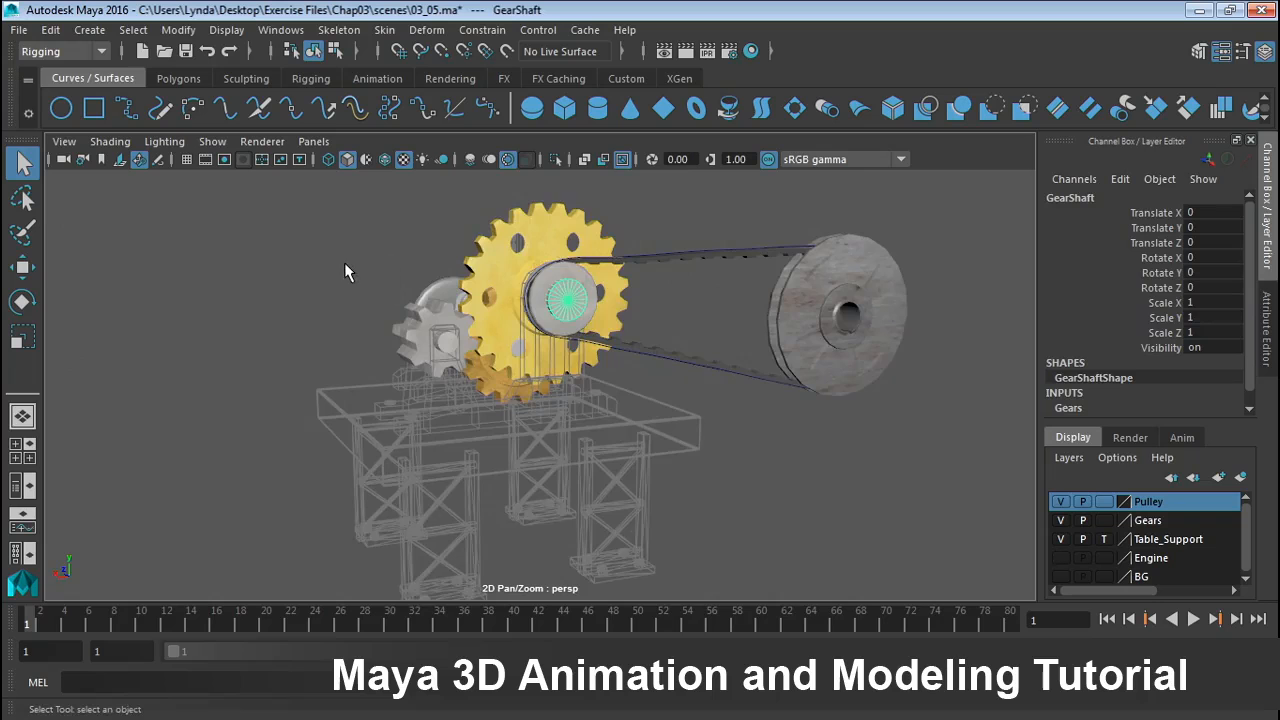
left_click_drag(344, 262, 666, 329, "alt")
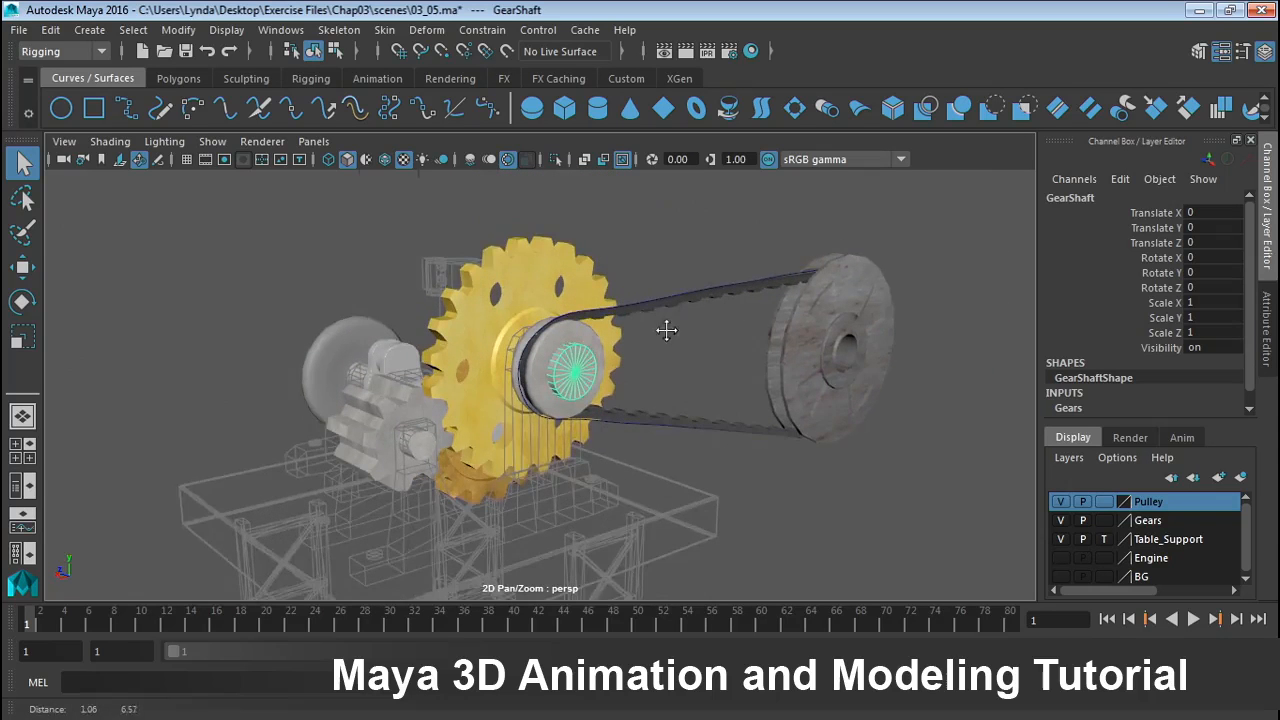
right_click_drag(666, 329, 766, 346, "alt")
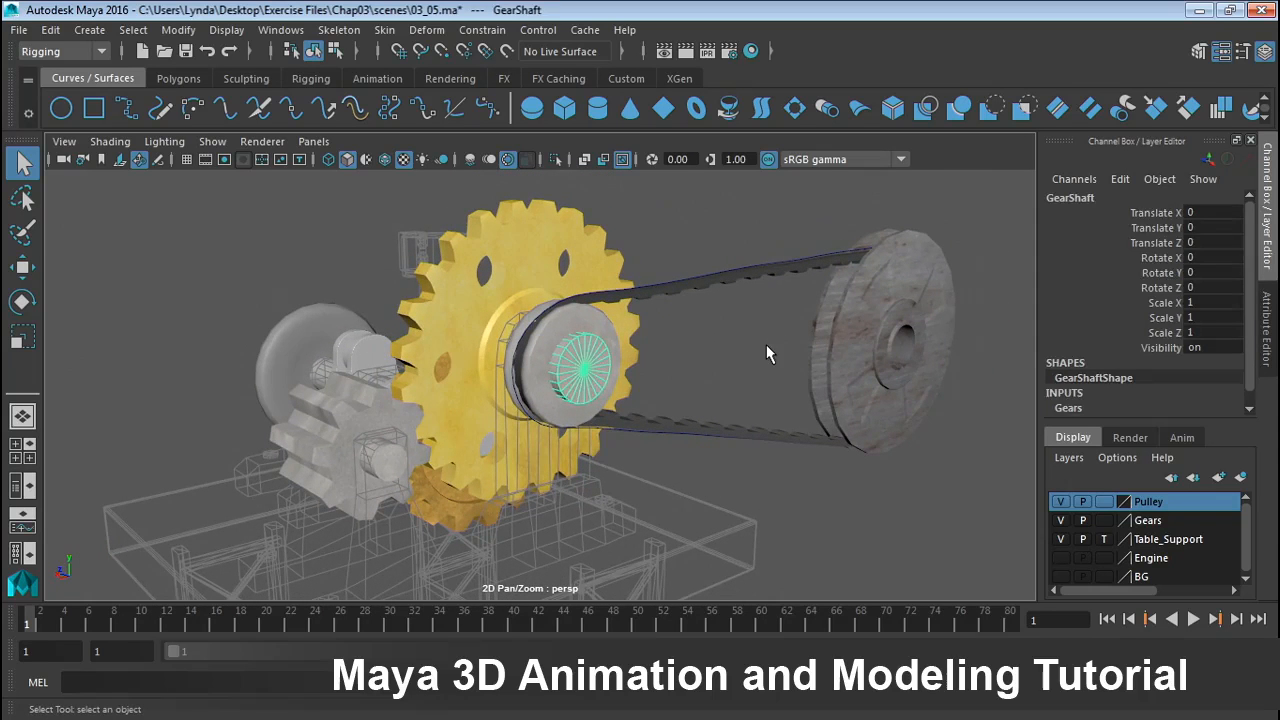
left_click(766, 346)
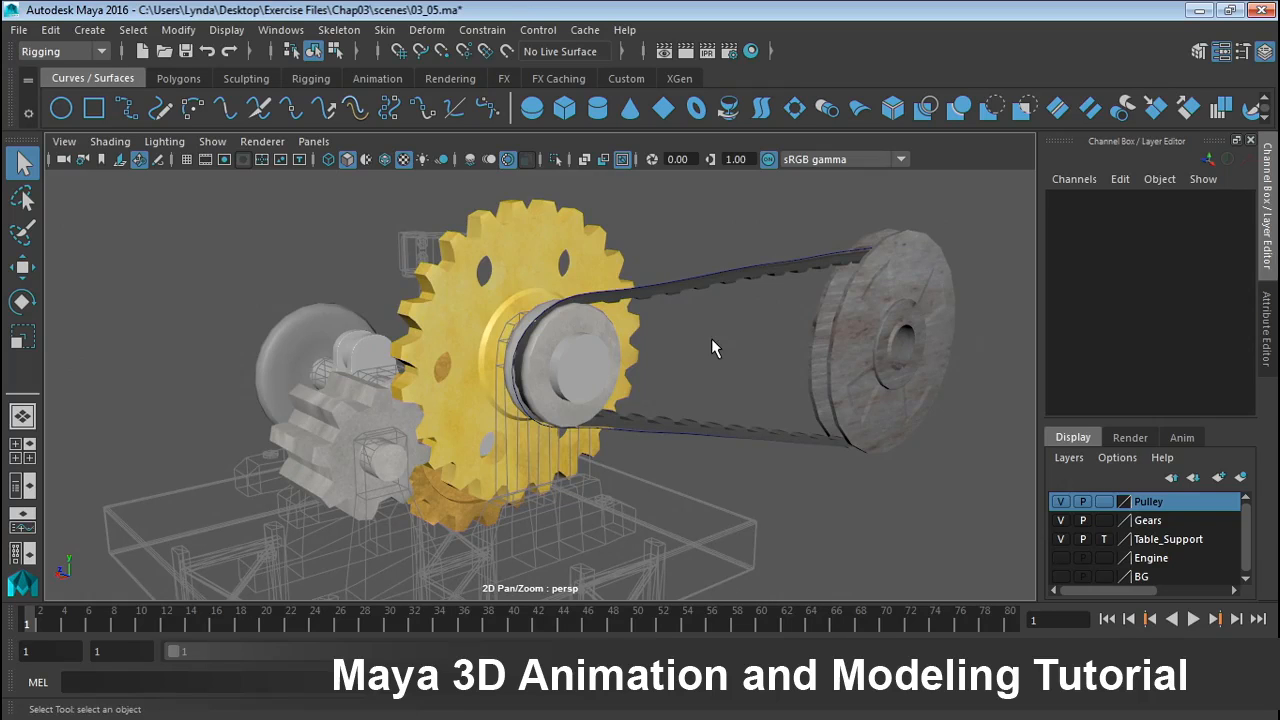
- Orient-constrain the small pulley to the large yellow gear on all axes, with Maintain offset on and a weight of 1
left_click(547, 217)
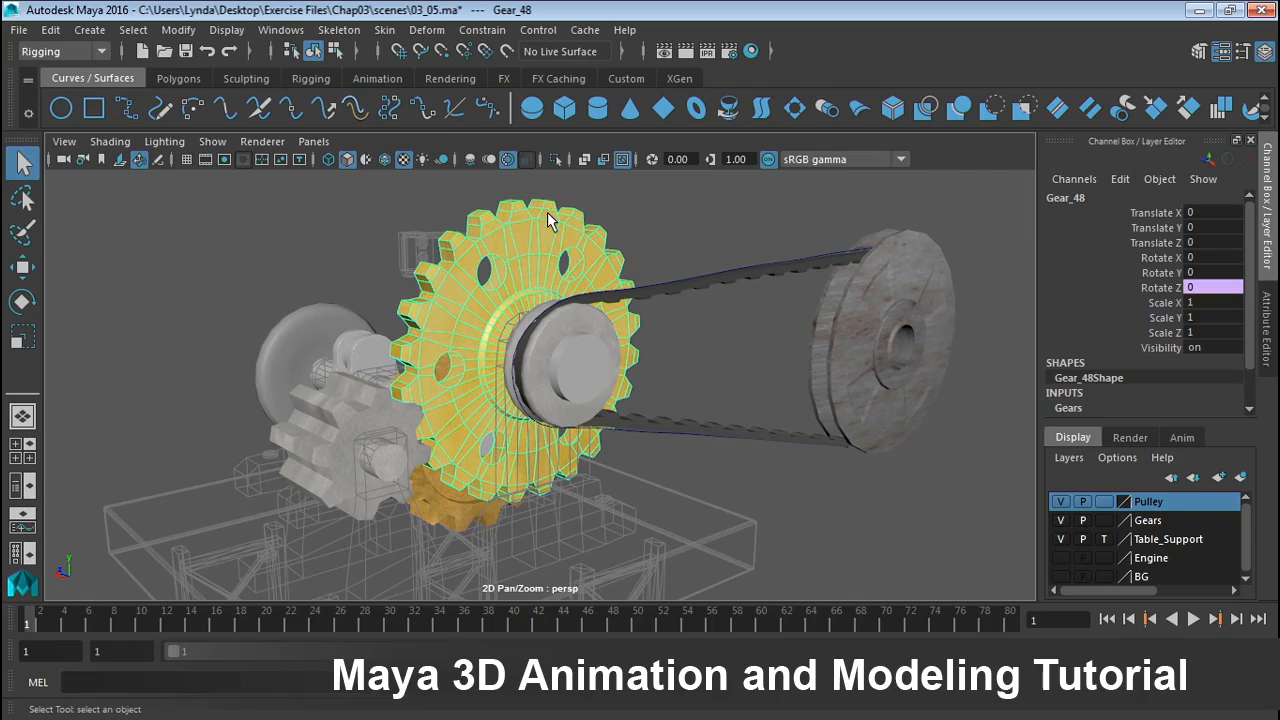
left_click(579, 312)
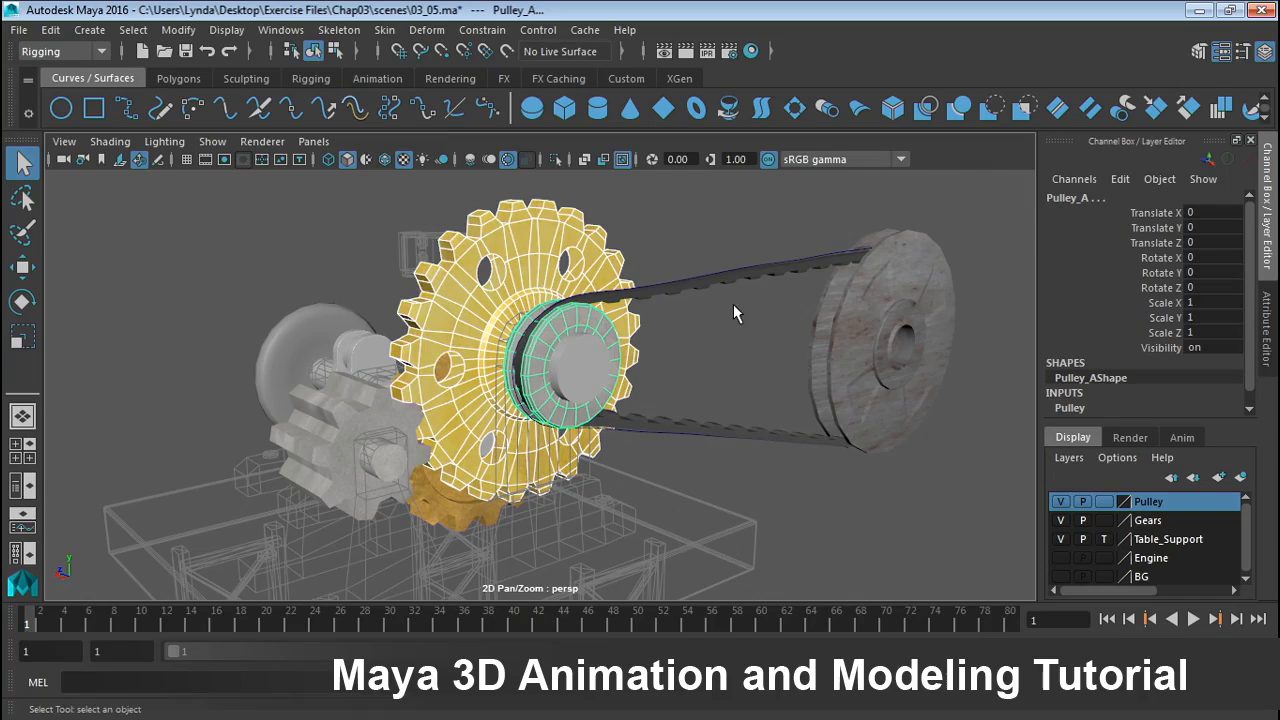
left_click(482, 30)
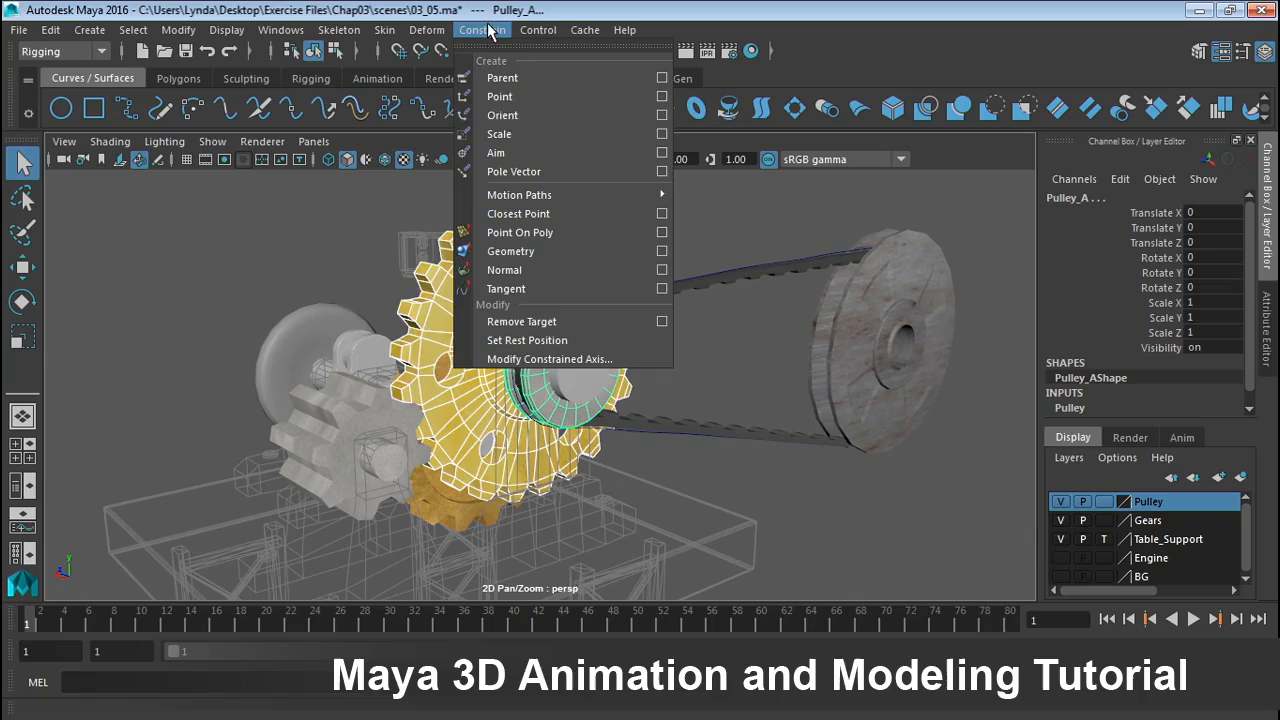
left_click(661, 115)
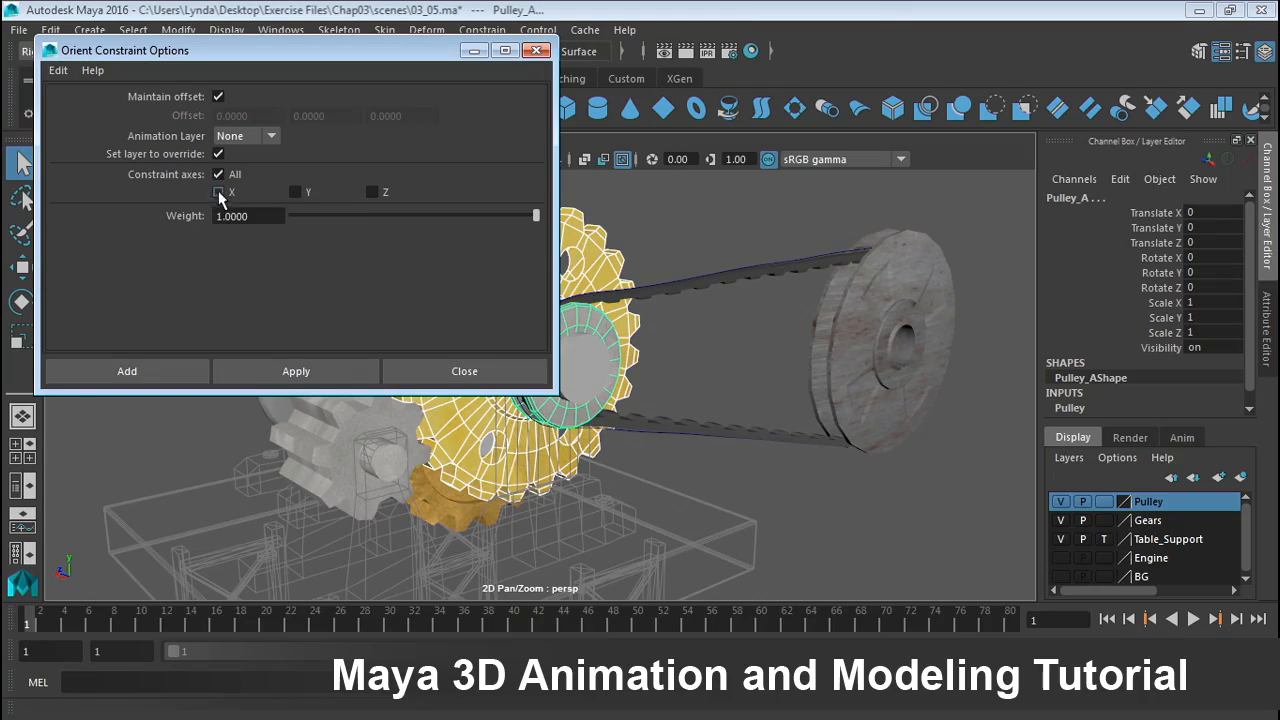
left_click(142, 371)
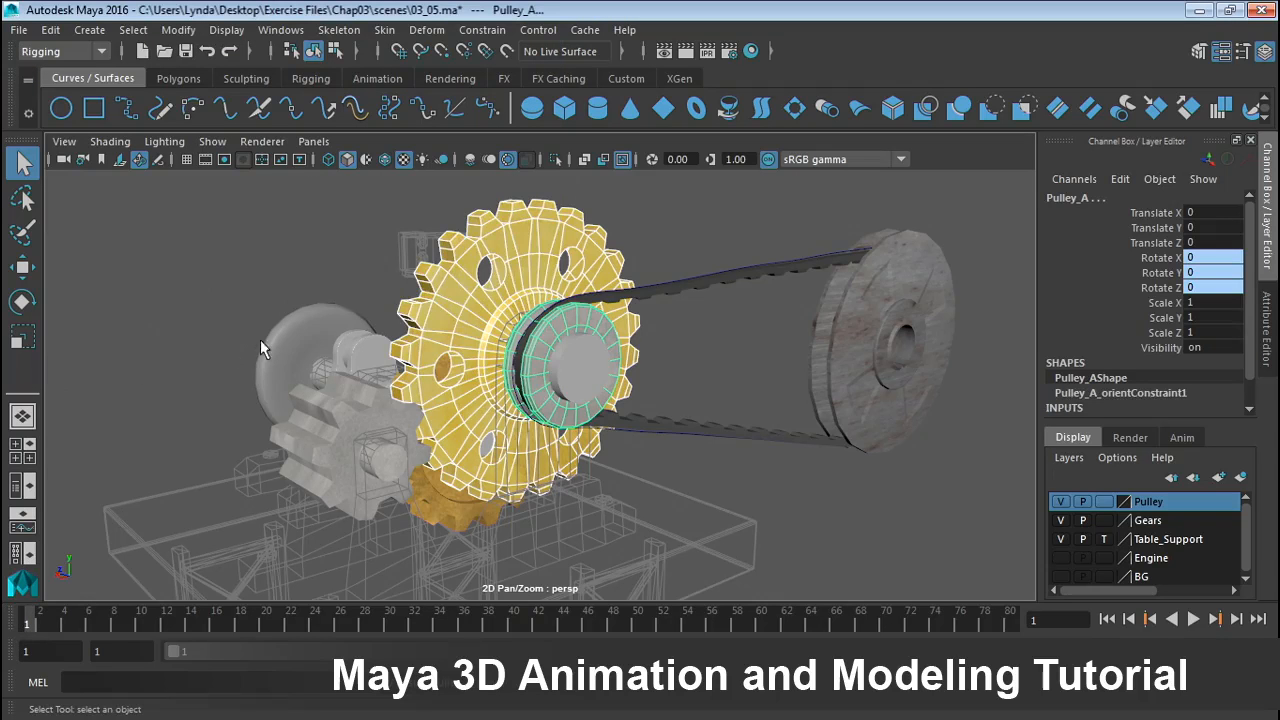
- Rotate the crankshaft to about -37 degrees in Z to test the gear-driven pulley, and undo the rotation
left_click(266, 346)
key("e")
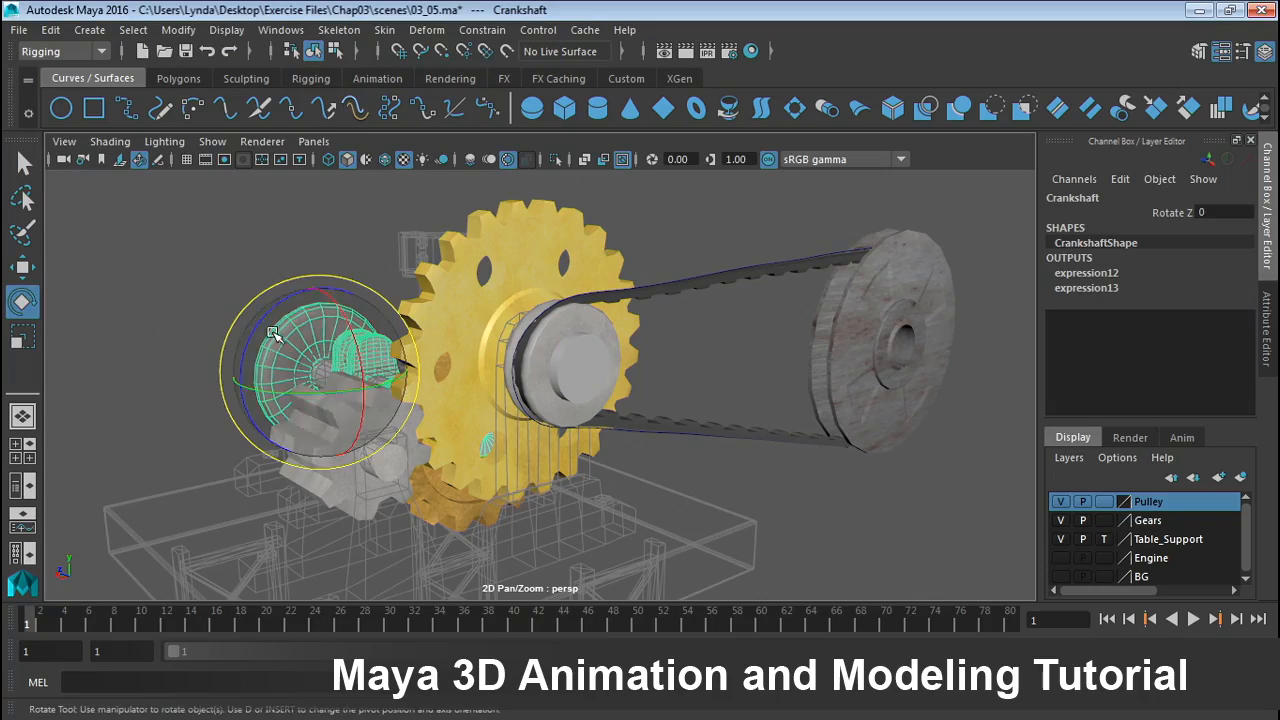
left_click_drag(285, 302, 254, 342)
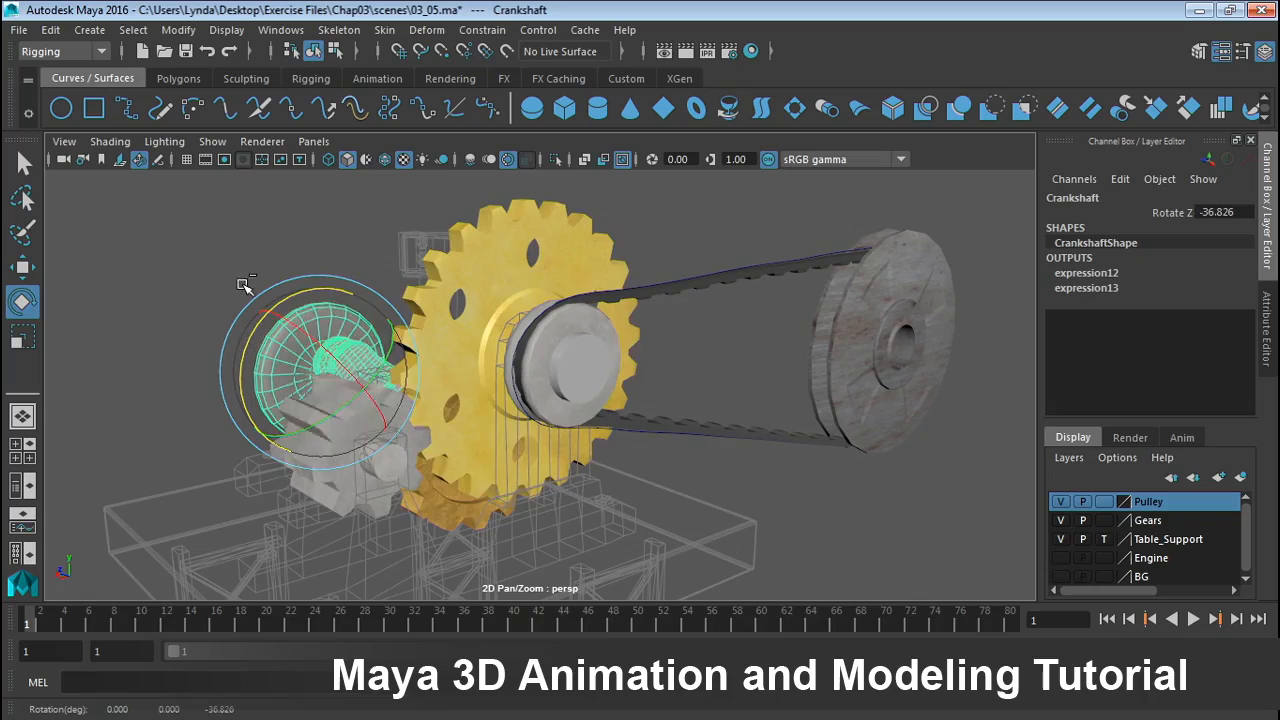
key("ctrl+z")
key("ctrl+z")
key("ctrl+z")
left_click(238, 253)
- Examine the yellow gear, the small grey gear and the belt running to the large pulley
left_click_drag(734, 331, 632, 339, "alt")
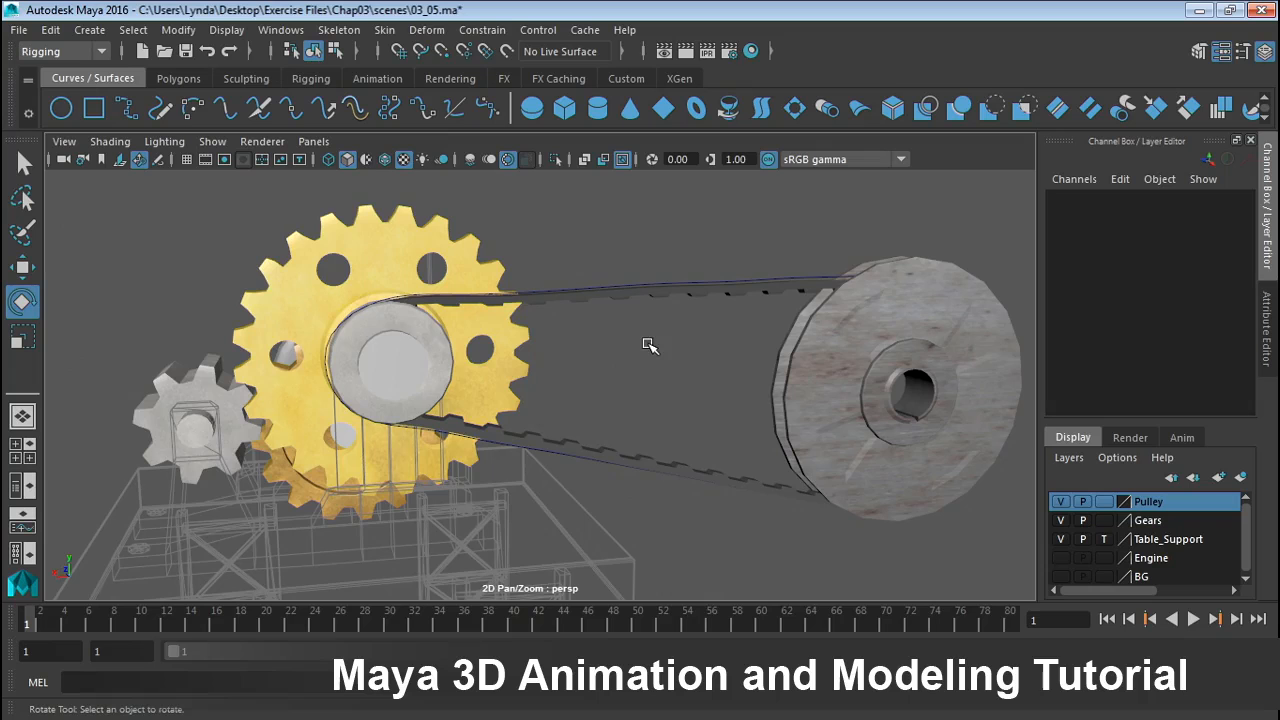
left_click(291, 323)
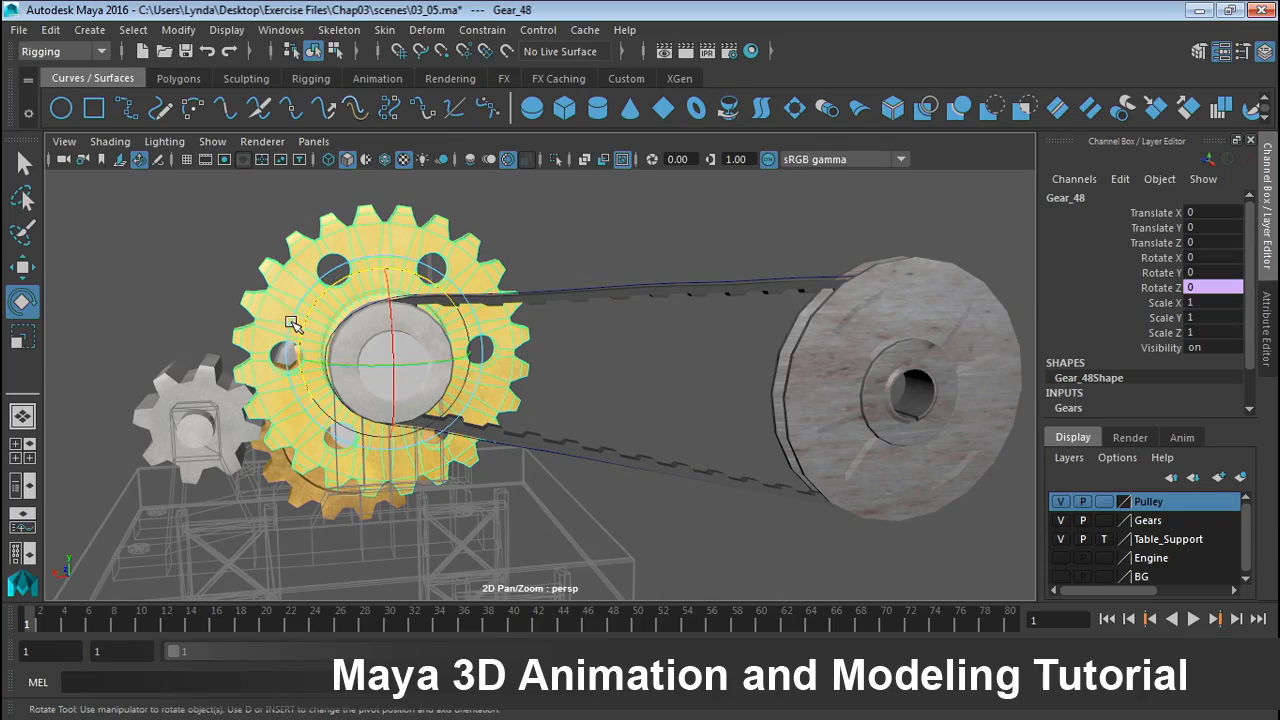
left_click(202, 372)
left_click(692, 215)
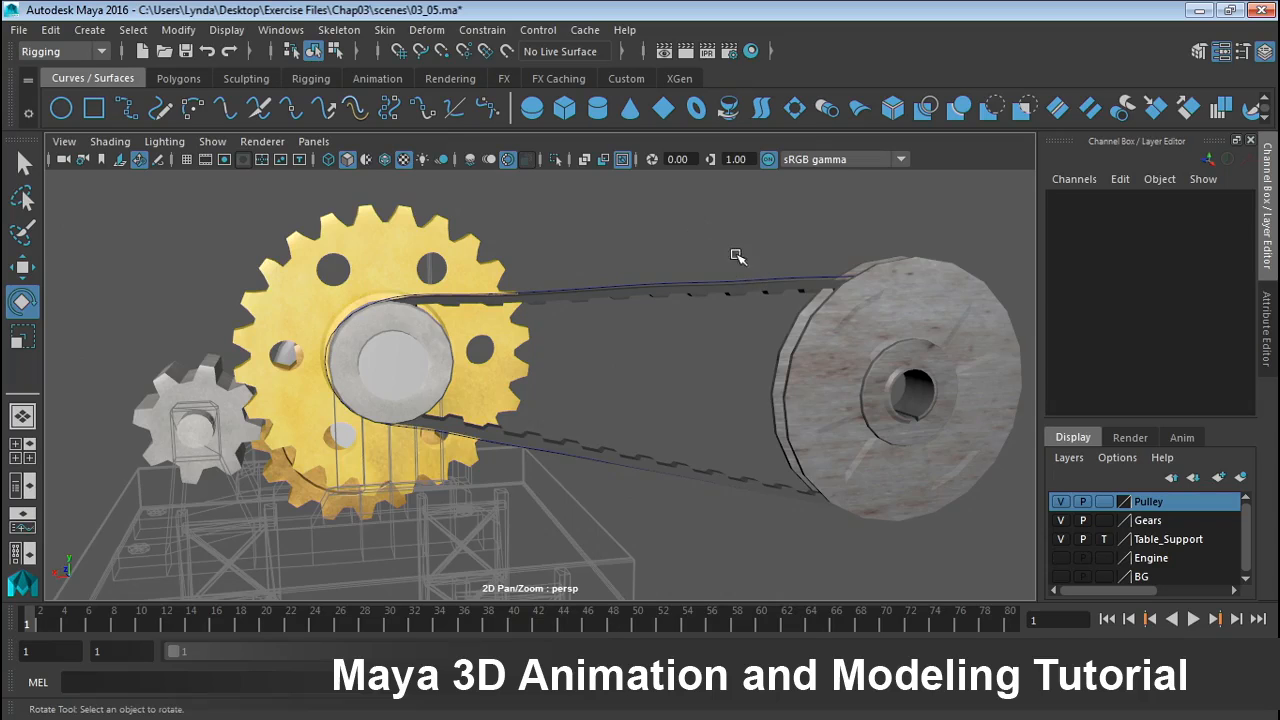
left_click_drag(664, 286, 620, 263, "alt")
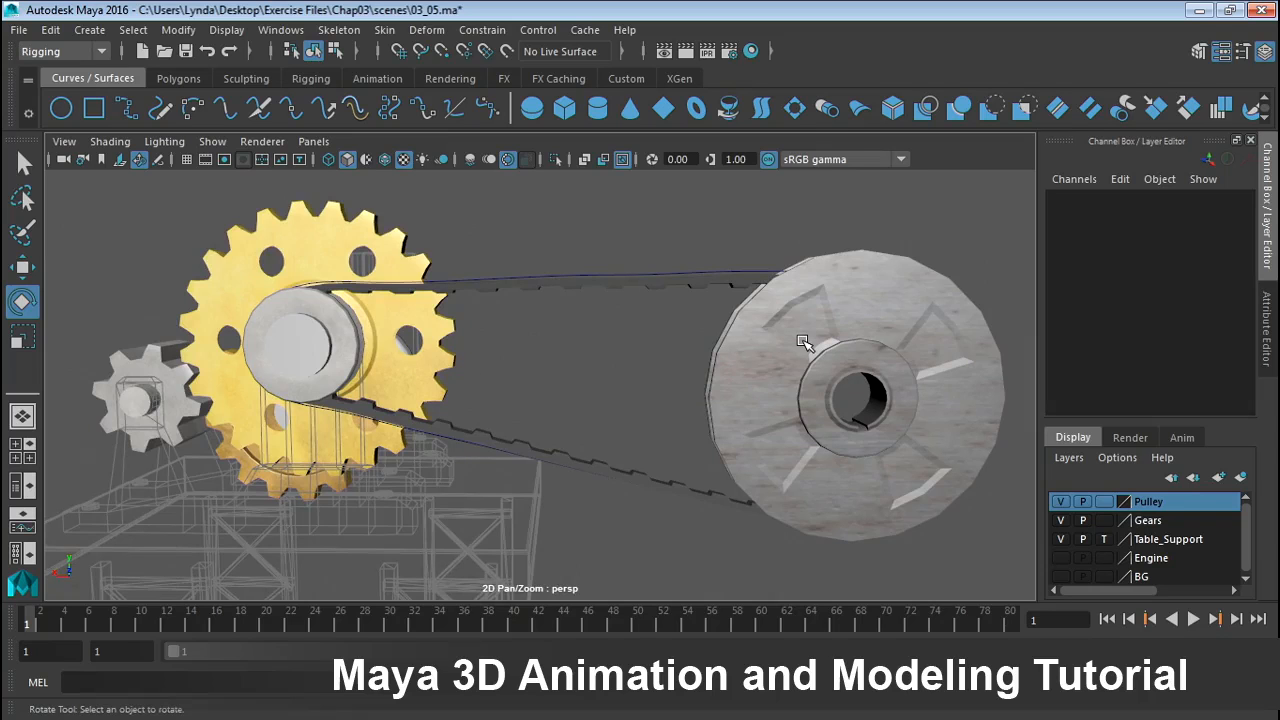
- Hide the Gears layer and show the large pulley and its belt in the front view
left_click(1062, 521)
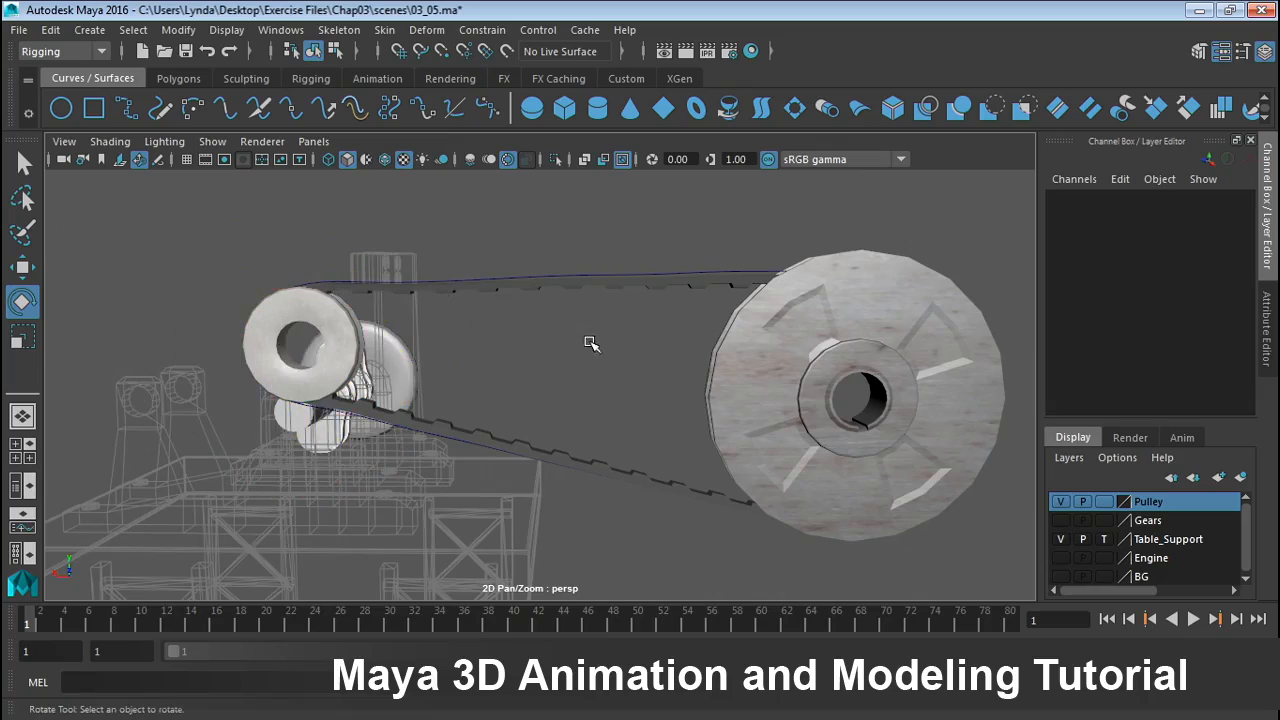
left_click_drag(586, 346, 737, 357, "alt")
key("space")
key("space")
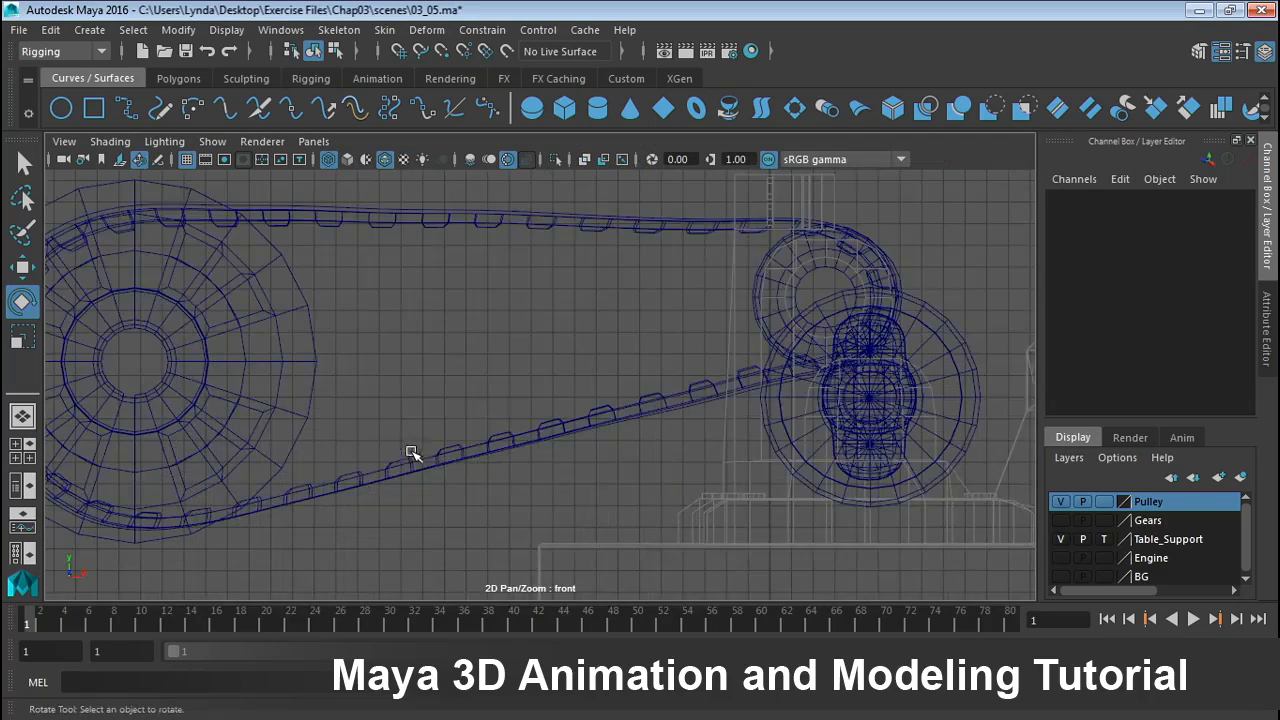
right_click_drag(409, 451, 766, 403, "alt")
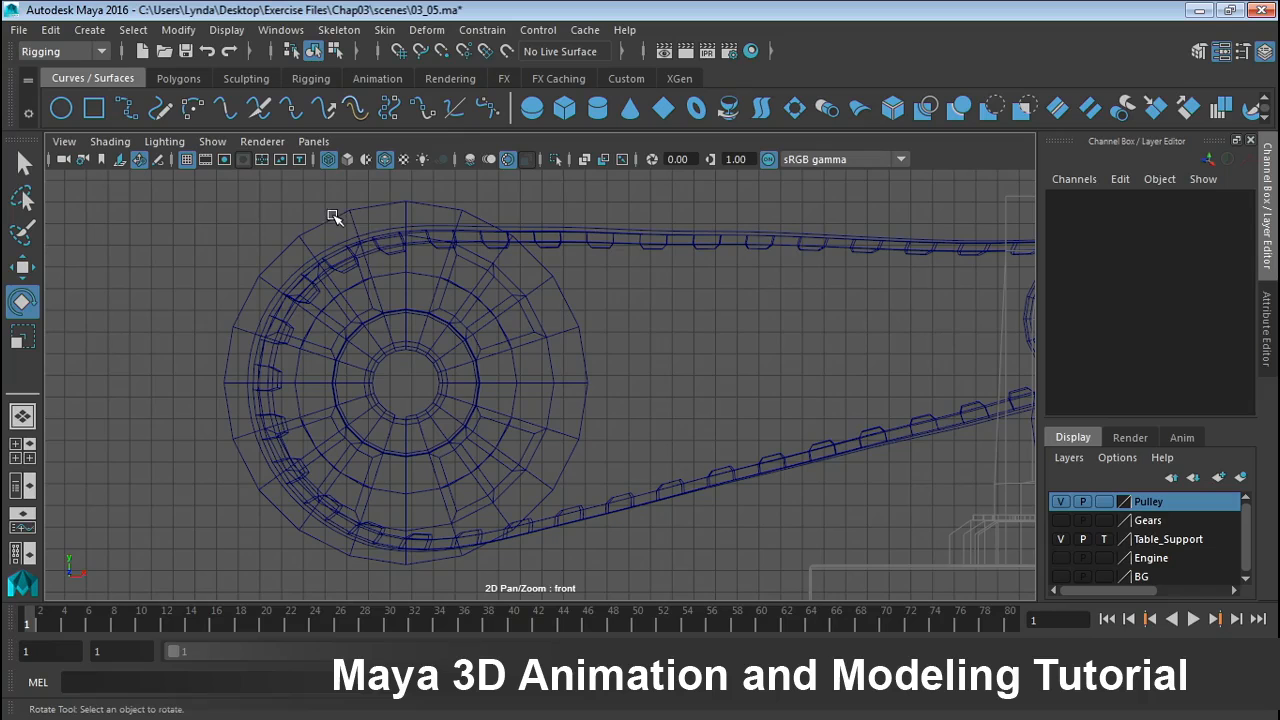
- Measure the large pulley's diameter horizontally at the inner edge of the belt with the Distance Tool
left_click(80, 30)
mouse_move(128, 326)
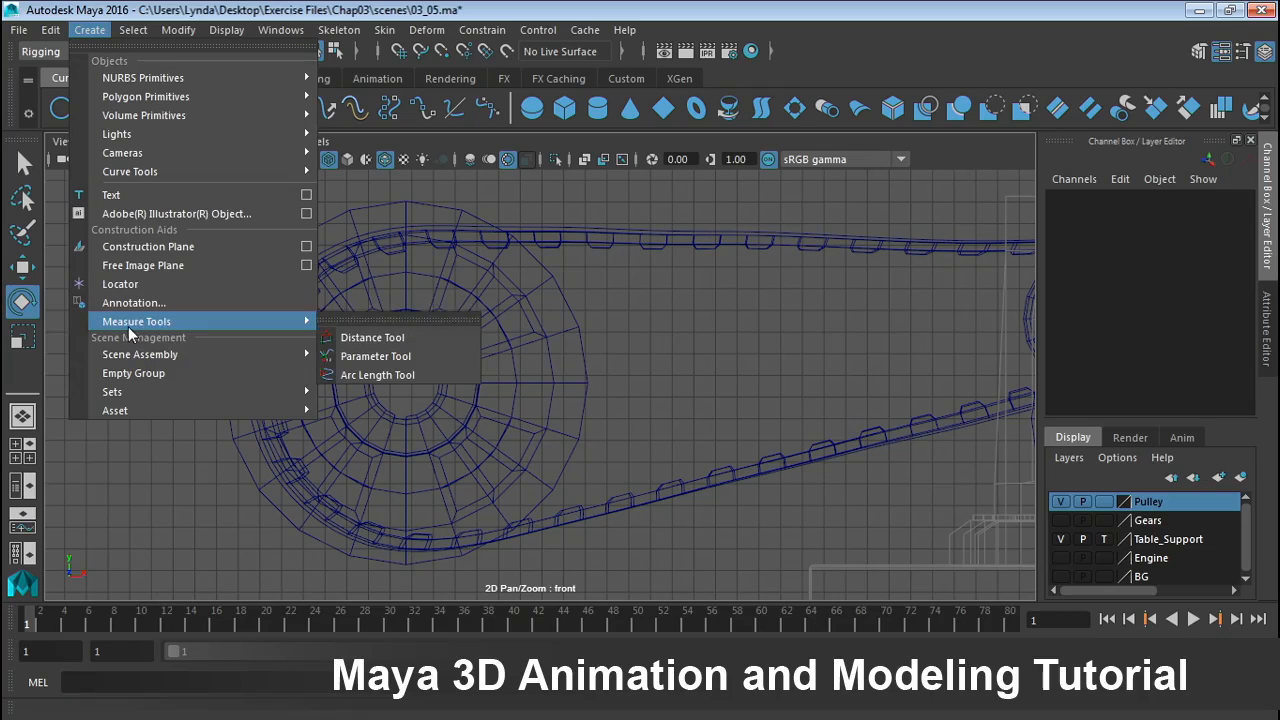
left_click(428, 339)
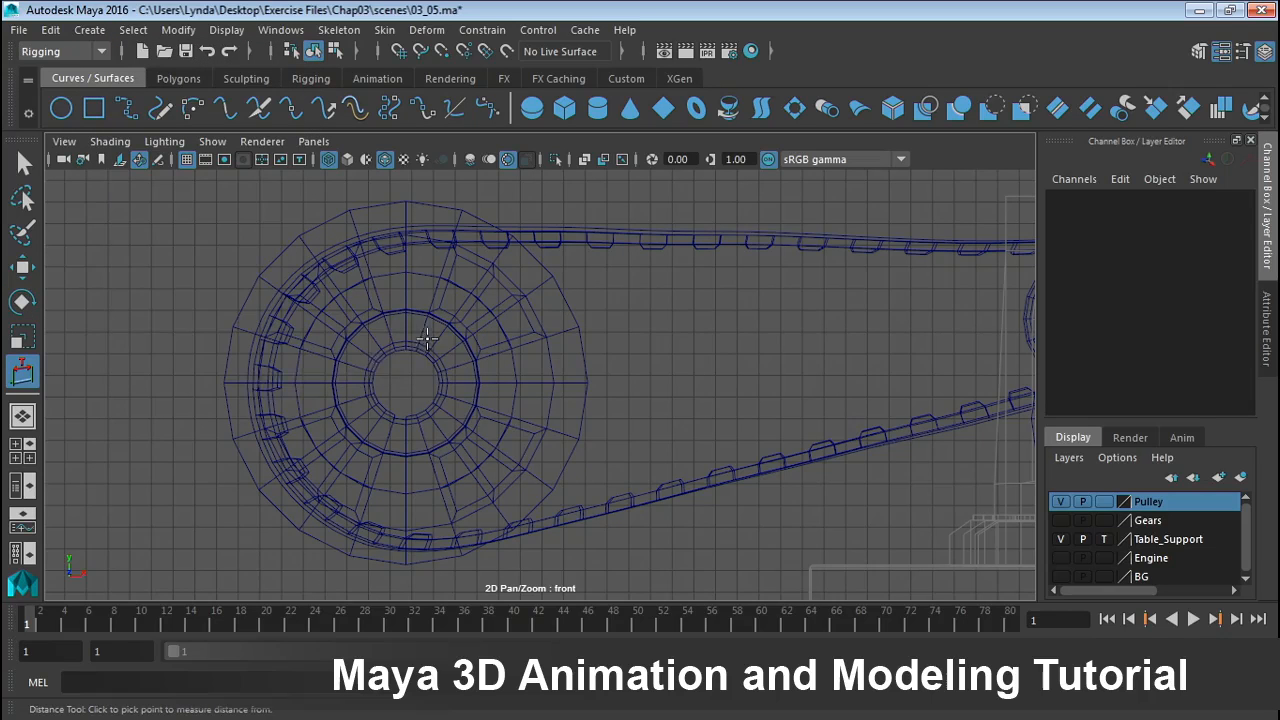
left_click(260, 381)
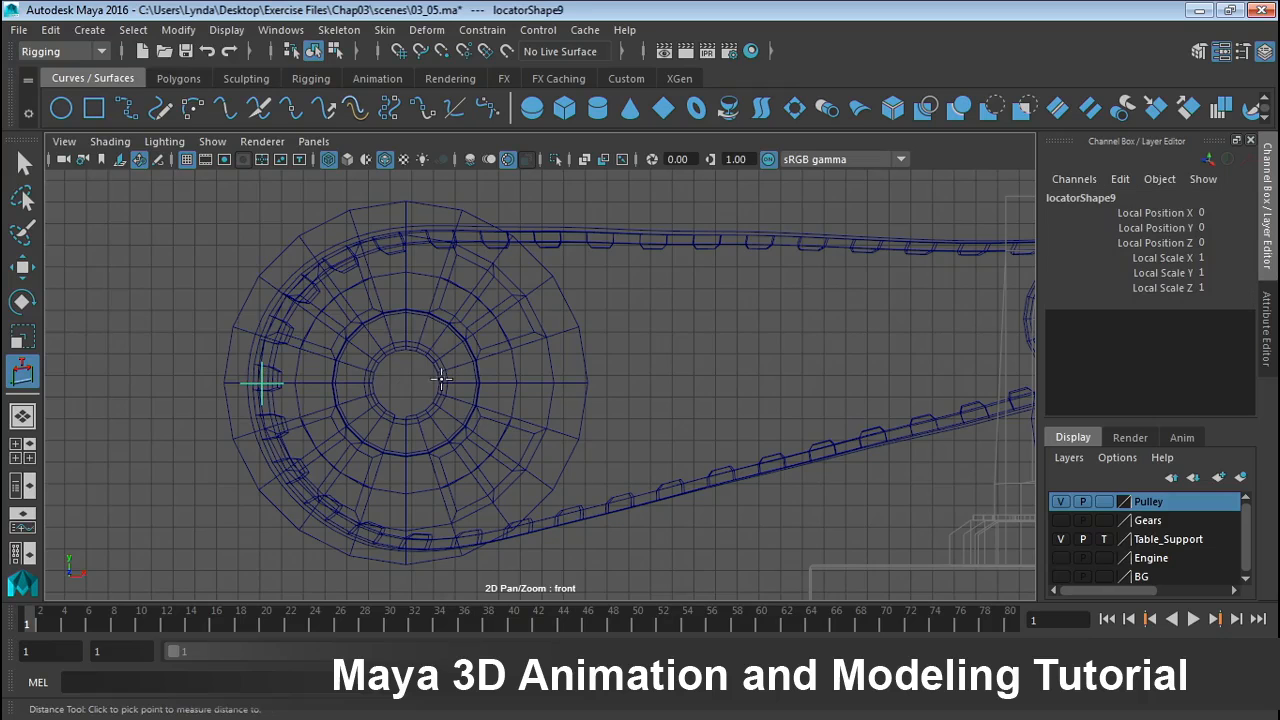
left_click(546, 381)
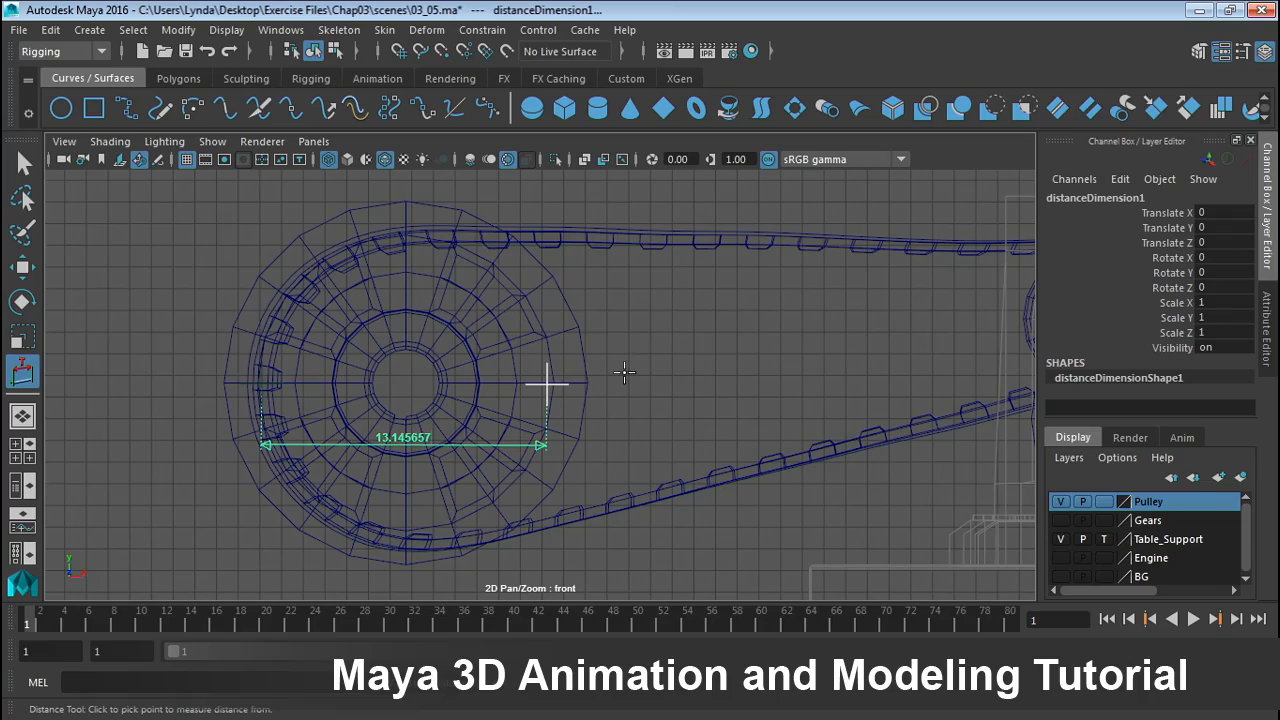
key("e")
- Measure the small pulley's diameter horizontally across its belt groove in the front view with the Distance Tool
middle_click_drag(737, 337, 186, 371, "alt")
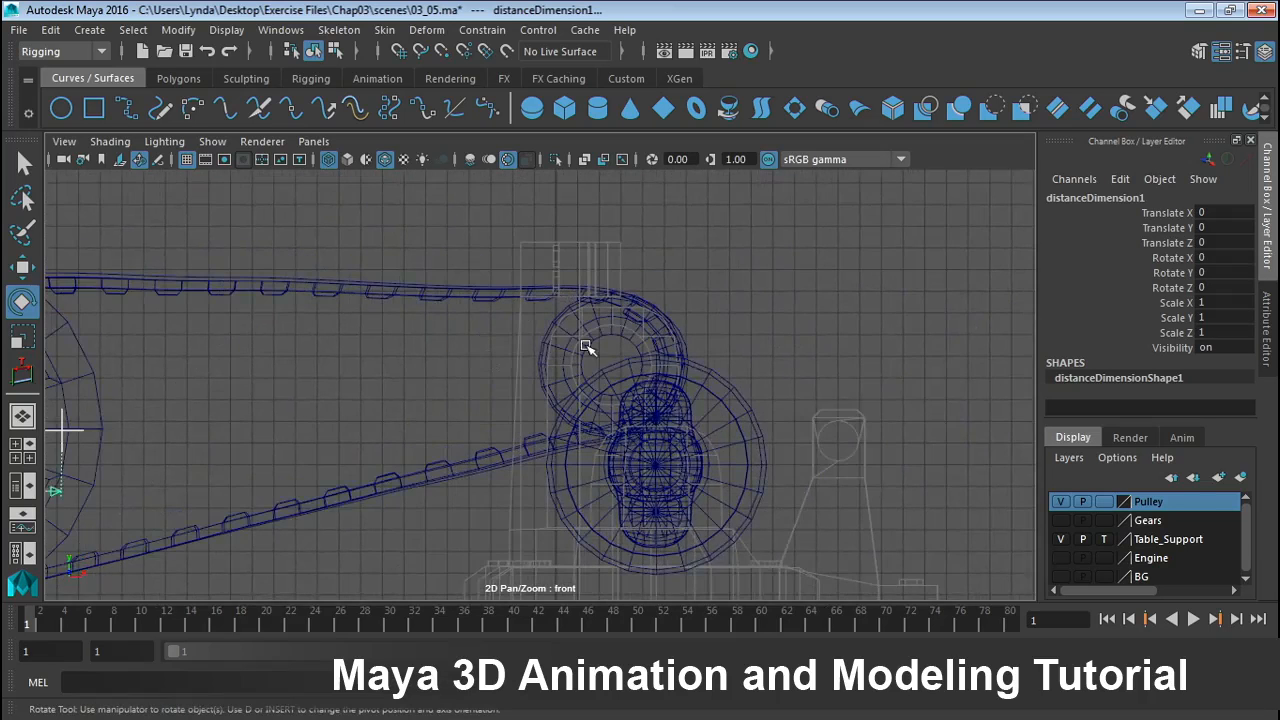
scroll(585, 345, "up", 5)
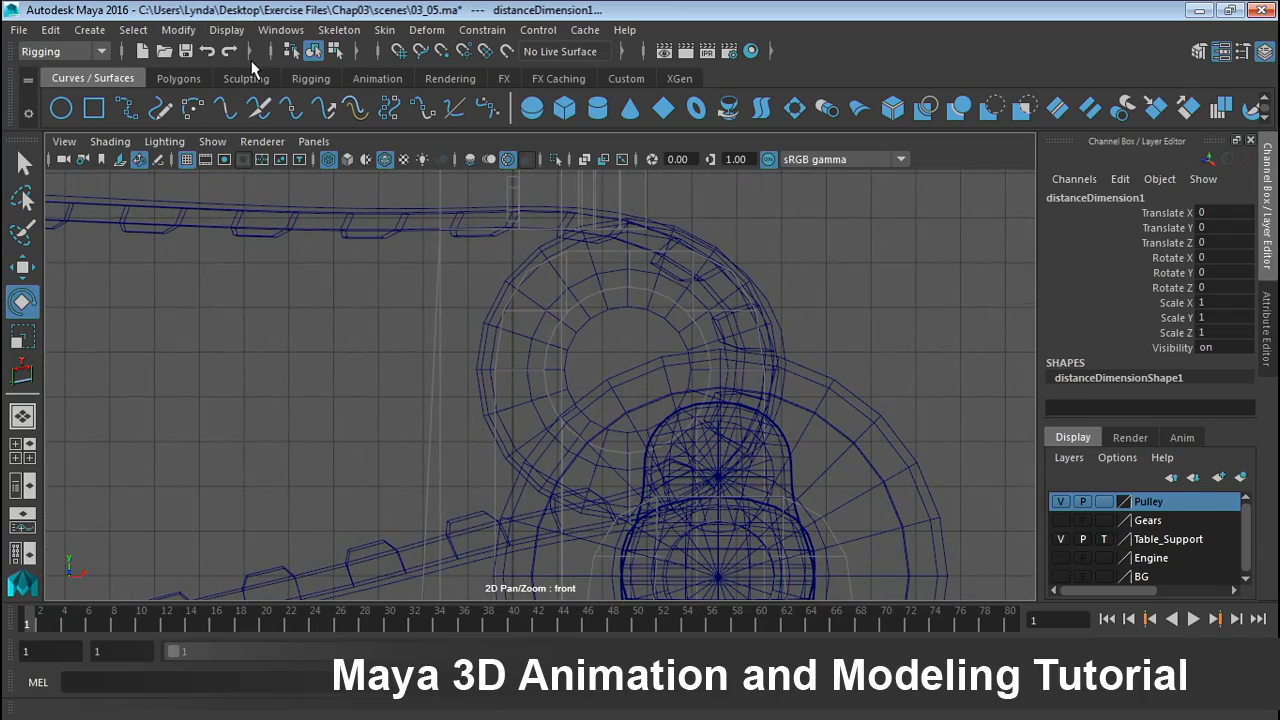
left_click(89, 29)
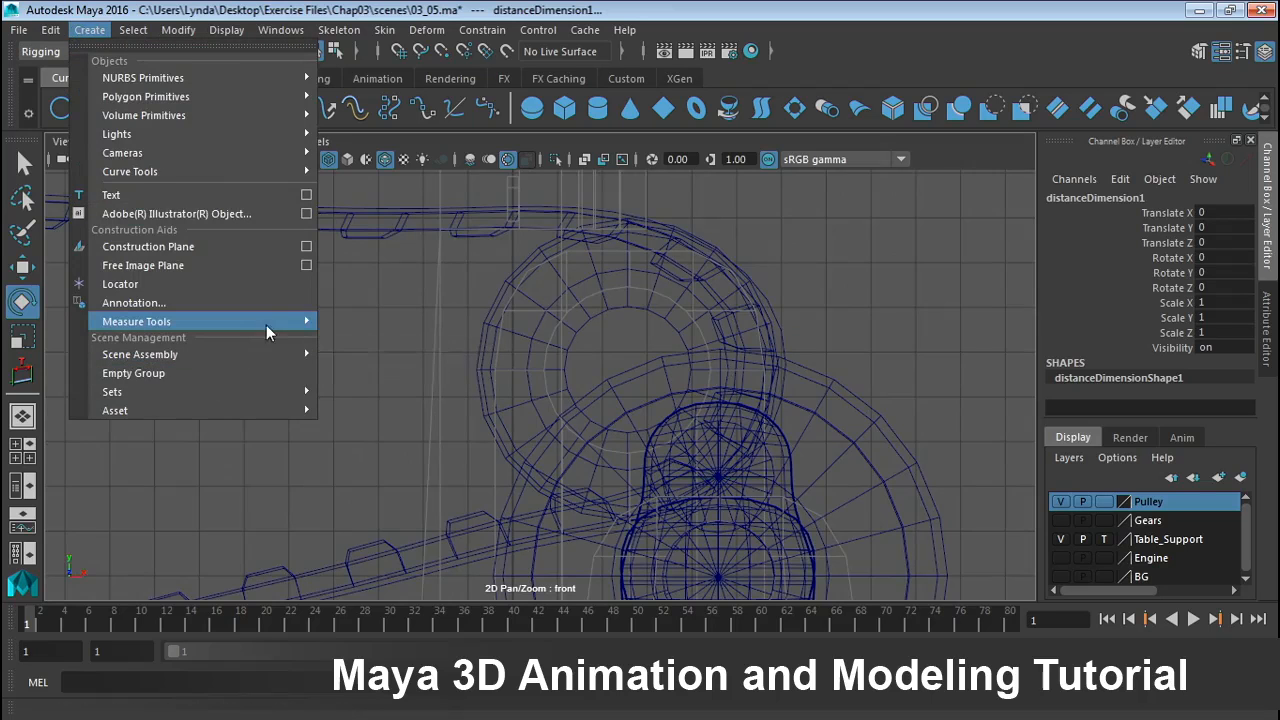
mouse_move(266, 325)
left_click(375, 328)
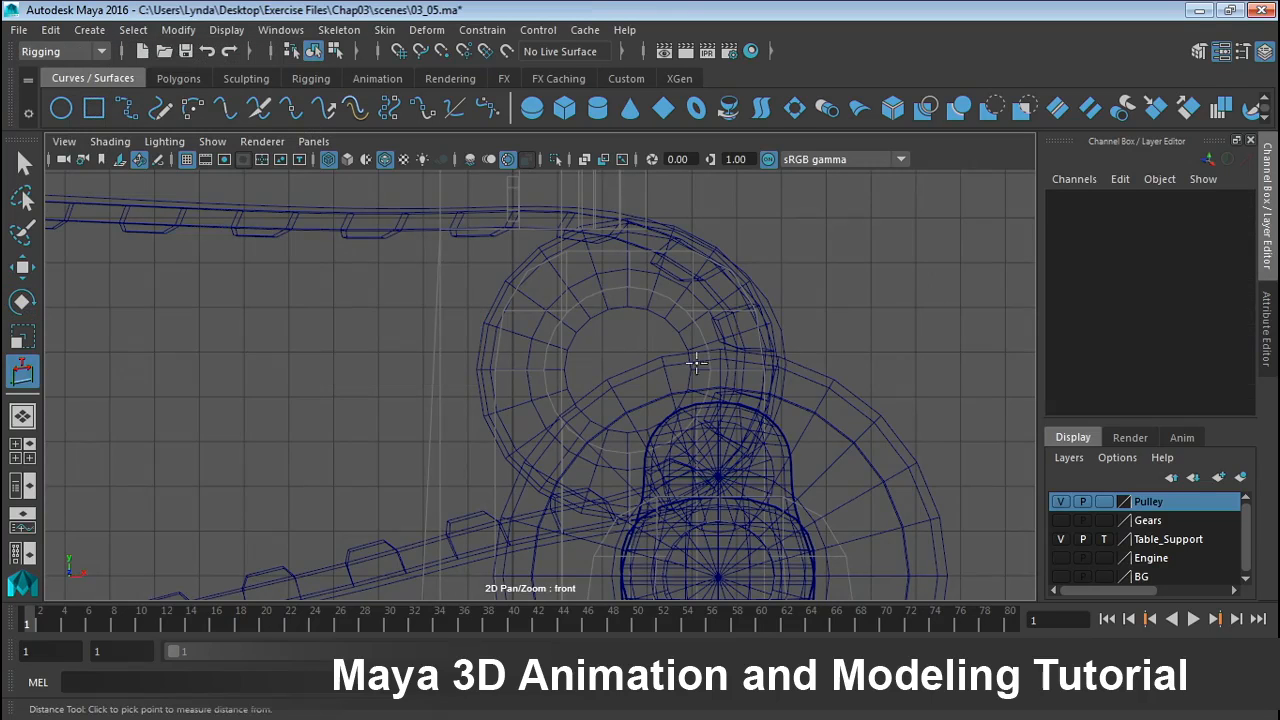
left_click(749, 368)
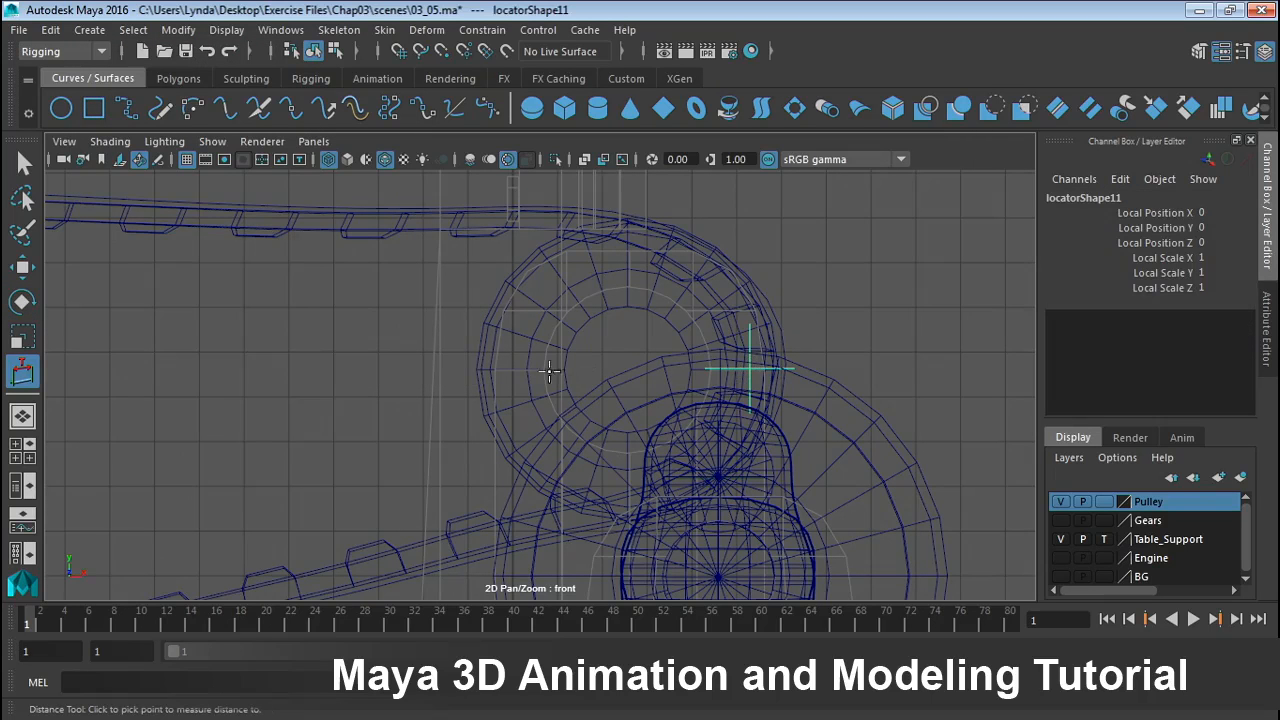
left_click(512, 370)
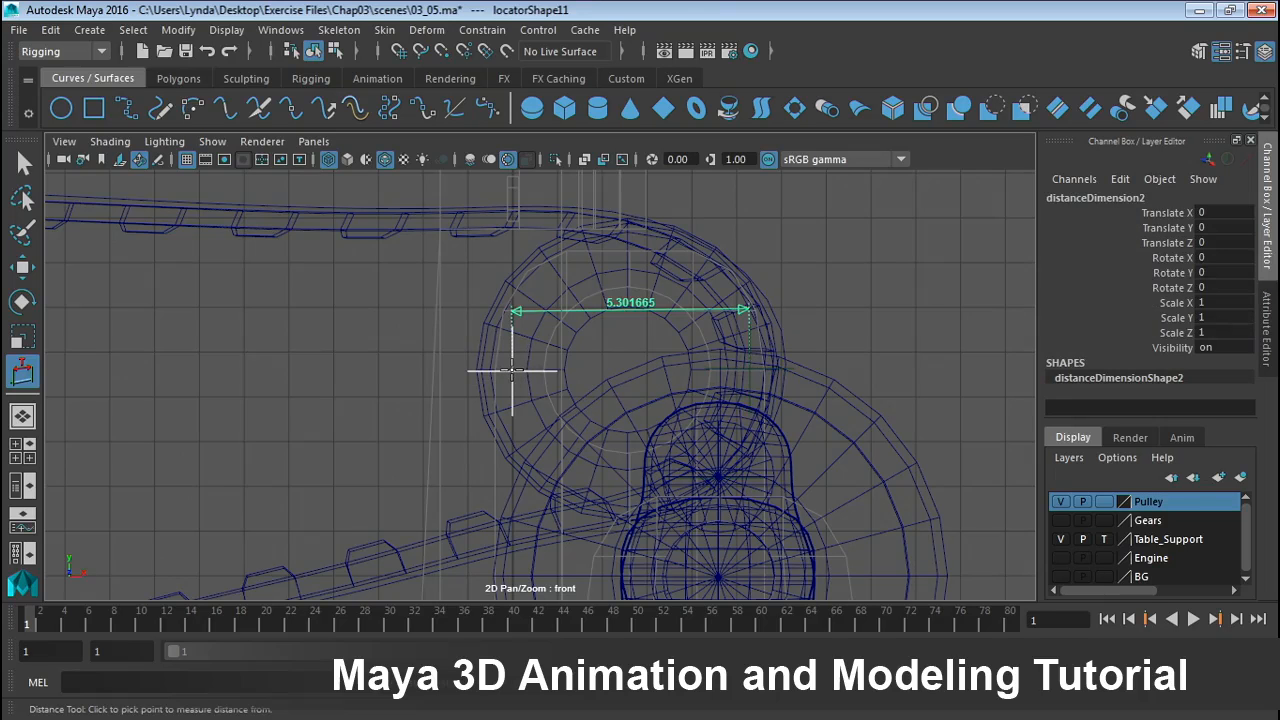
key("e")
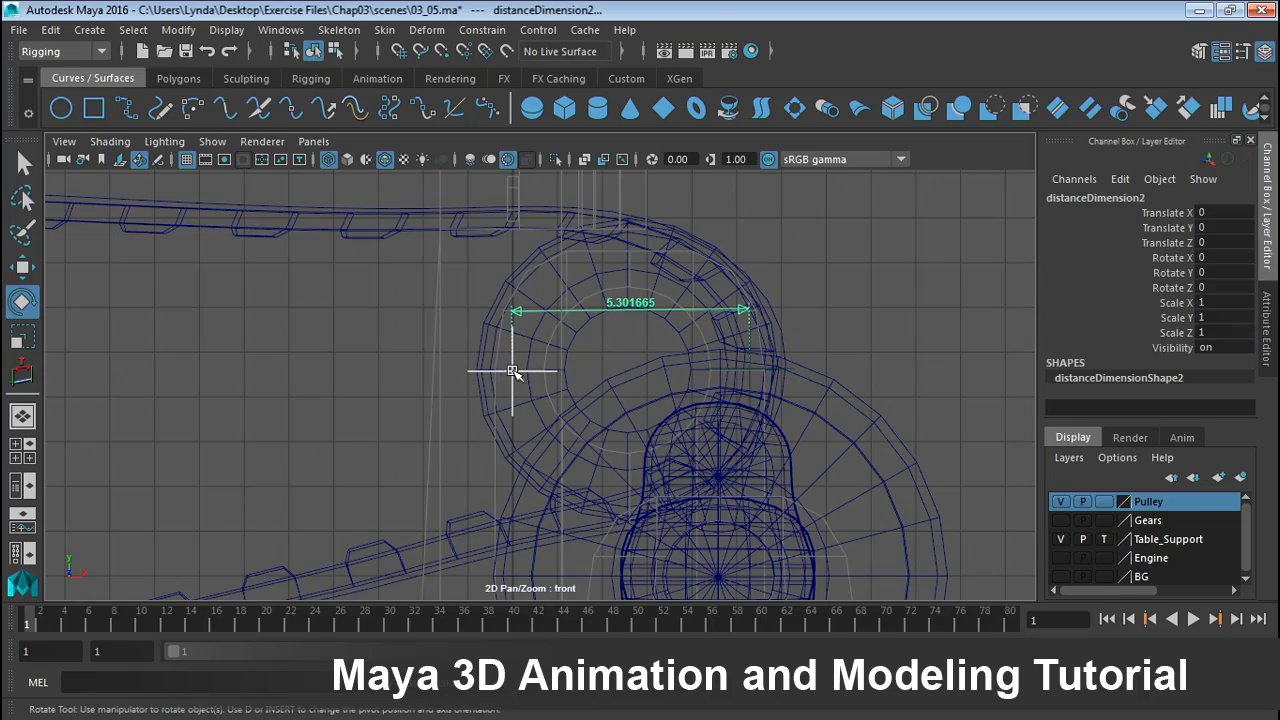
- Select the large pulley and the small pulley in the perspective view and open the Expression Editor for them
scroll(913, 297, "down", 4)
scroll(913, 297, "down", 3)
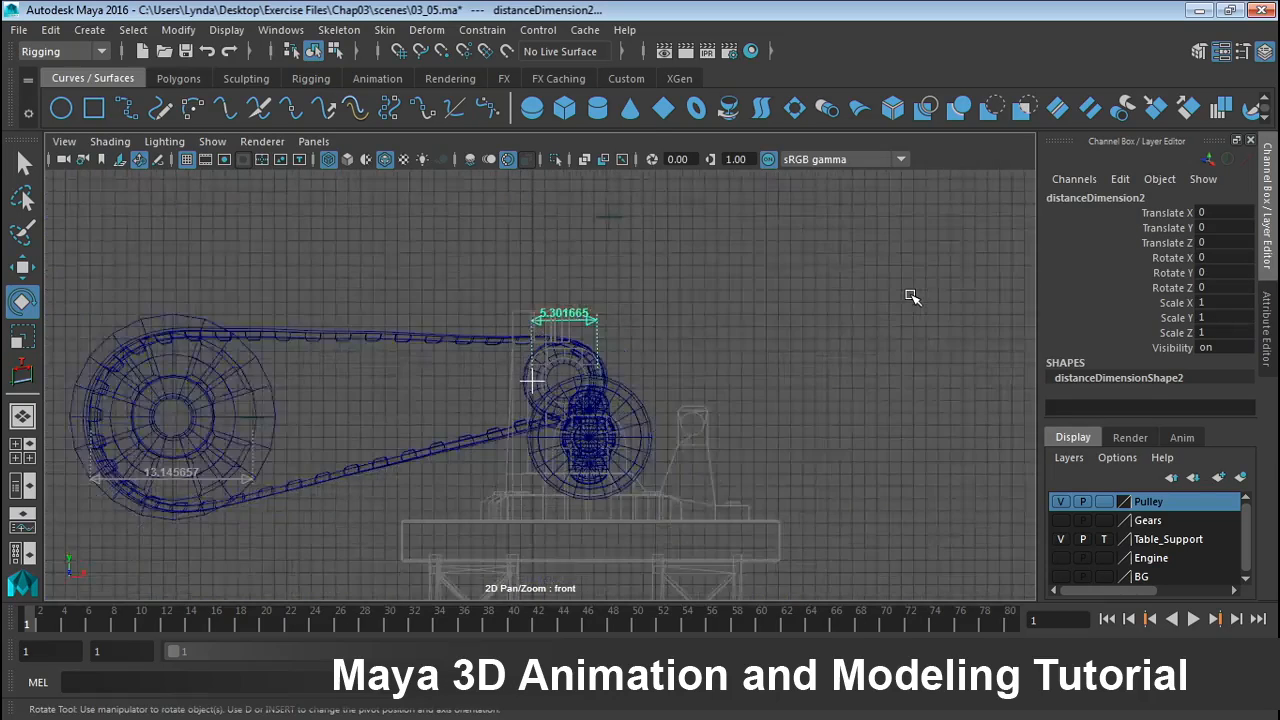
key("space")
key("space")
left_click_drag(937, 309, 1004, 300, "alt")
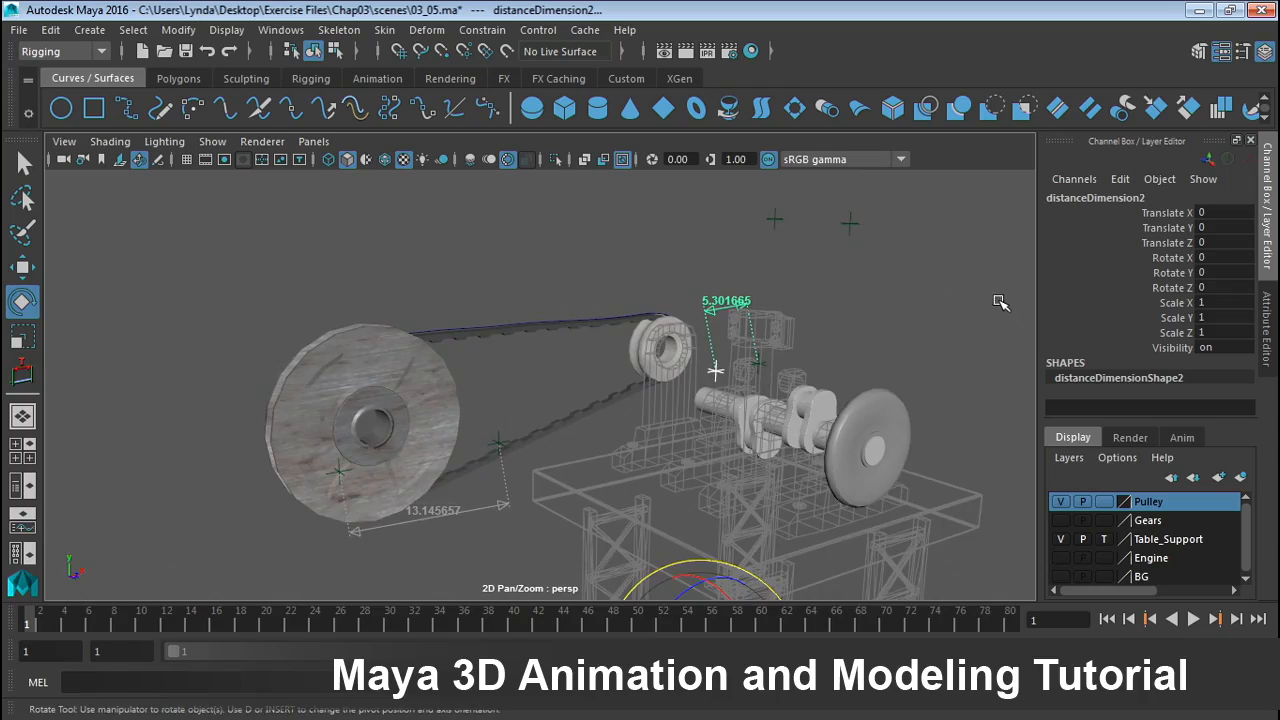
middle_click_drag(600, 236, 735, 215, "alt")
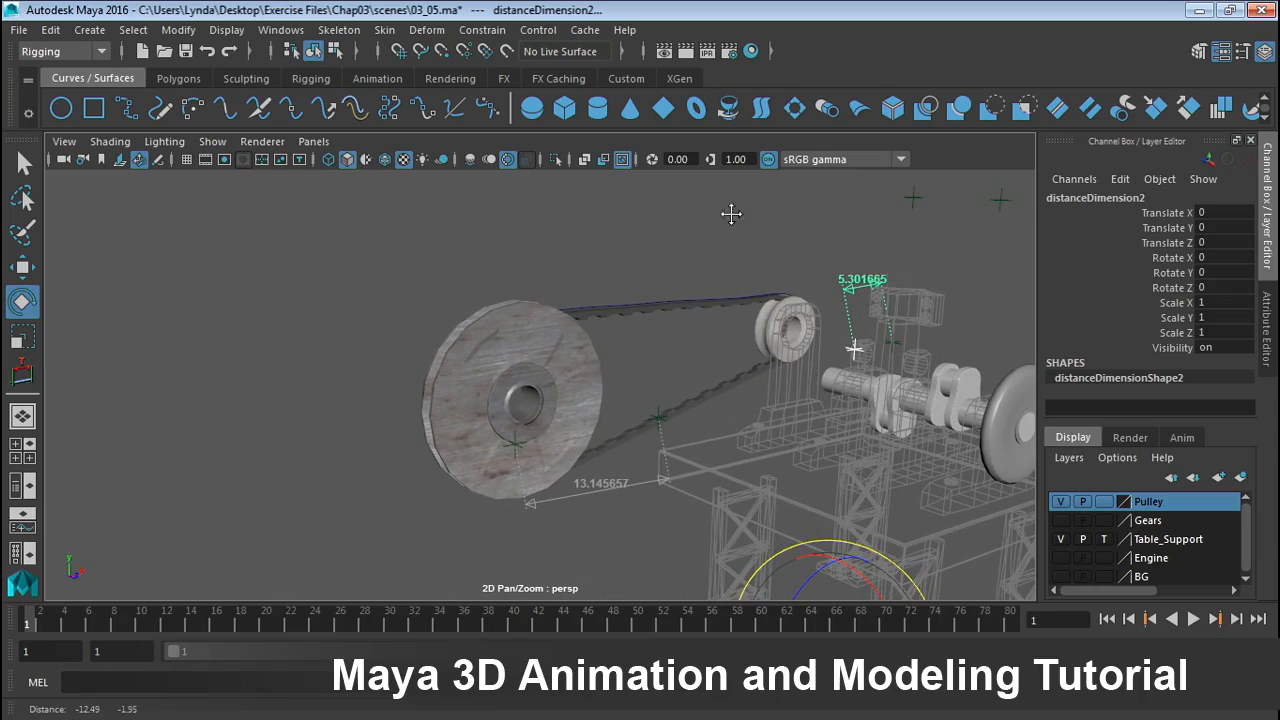
left_click(577, 361)
left_click(756, 326, "shift")
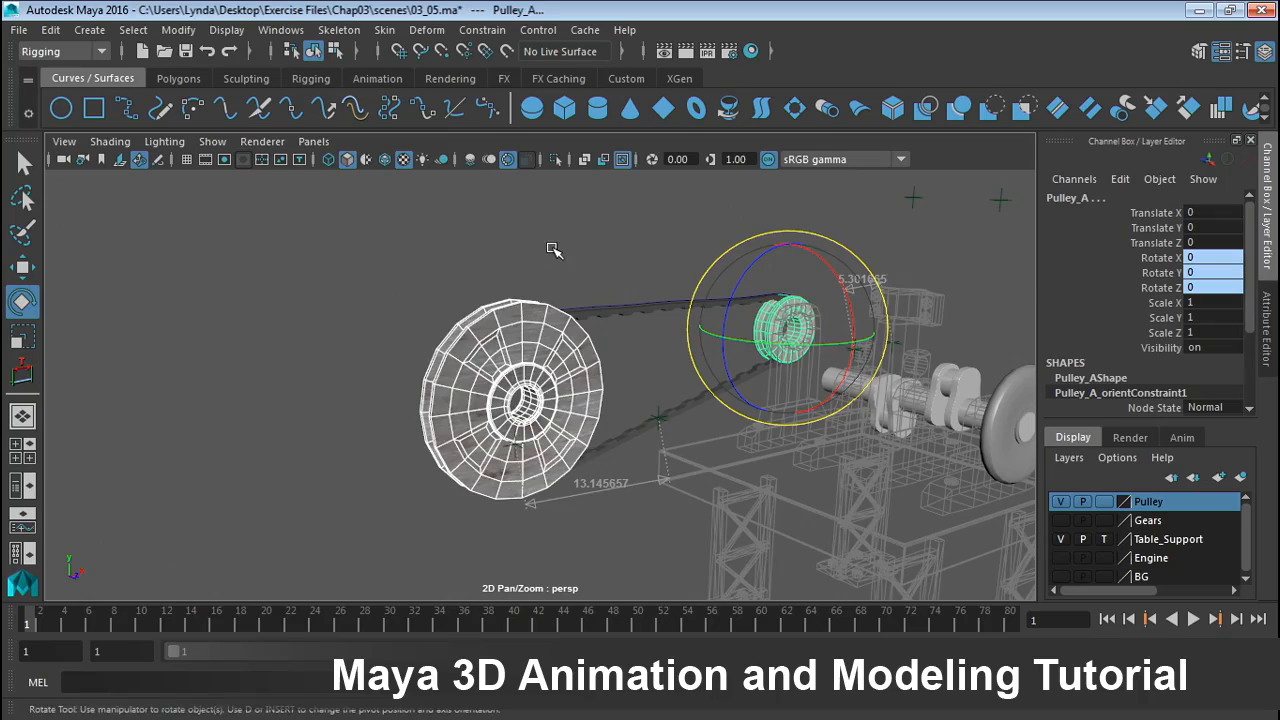
left_click(281, 30)
mouse_move(293, 82)
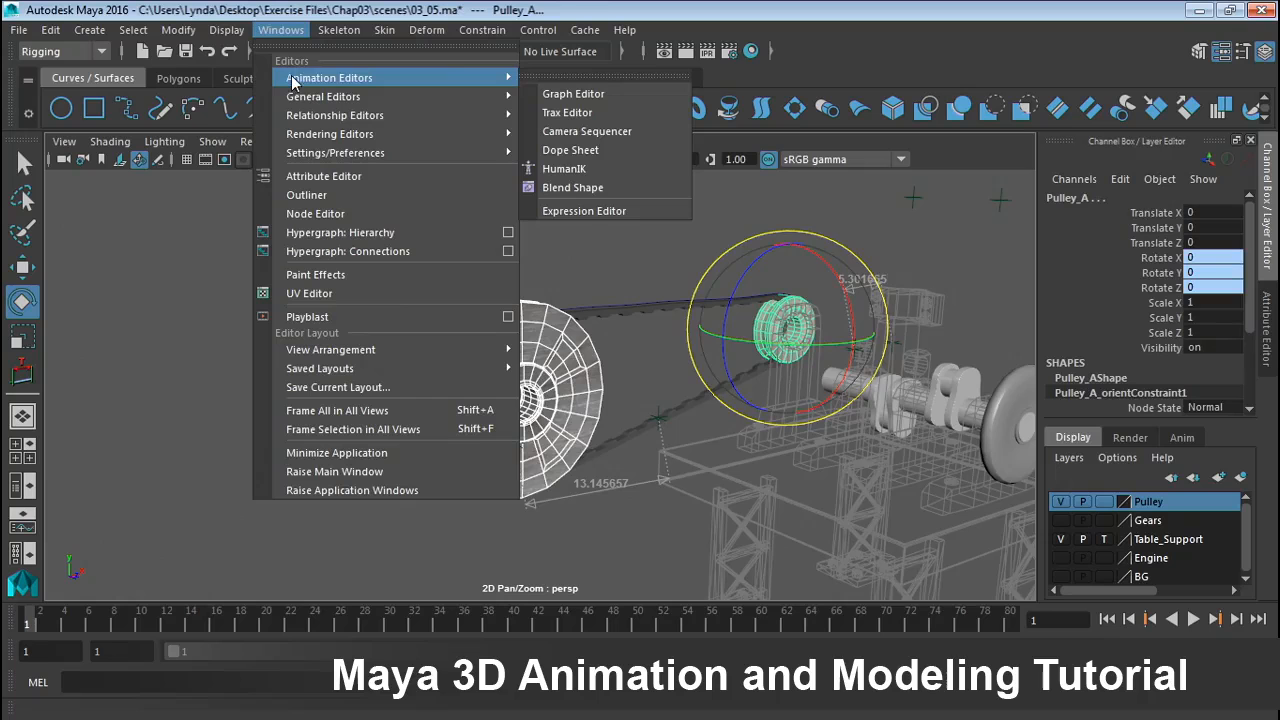
left_click(576, 210)
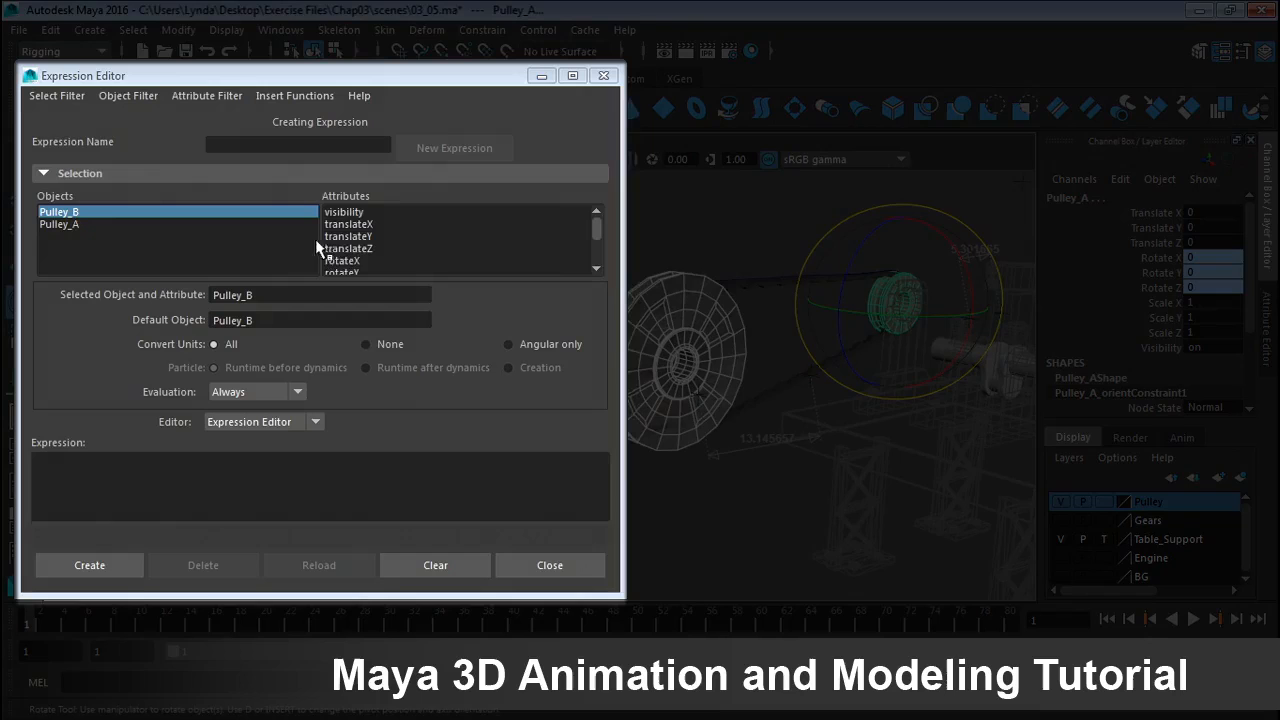
- Begin an expression driving the large pulley's Z rotation by entering "Pulley_B.rotateZ ="
scroll(343, 254, "down", 2)
left_click(345, 250)
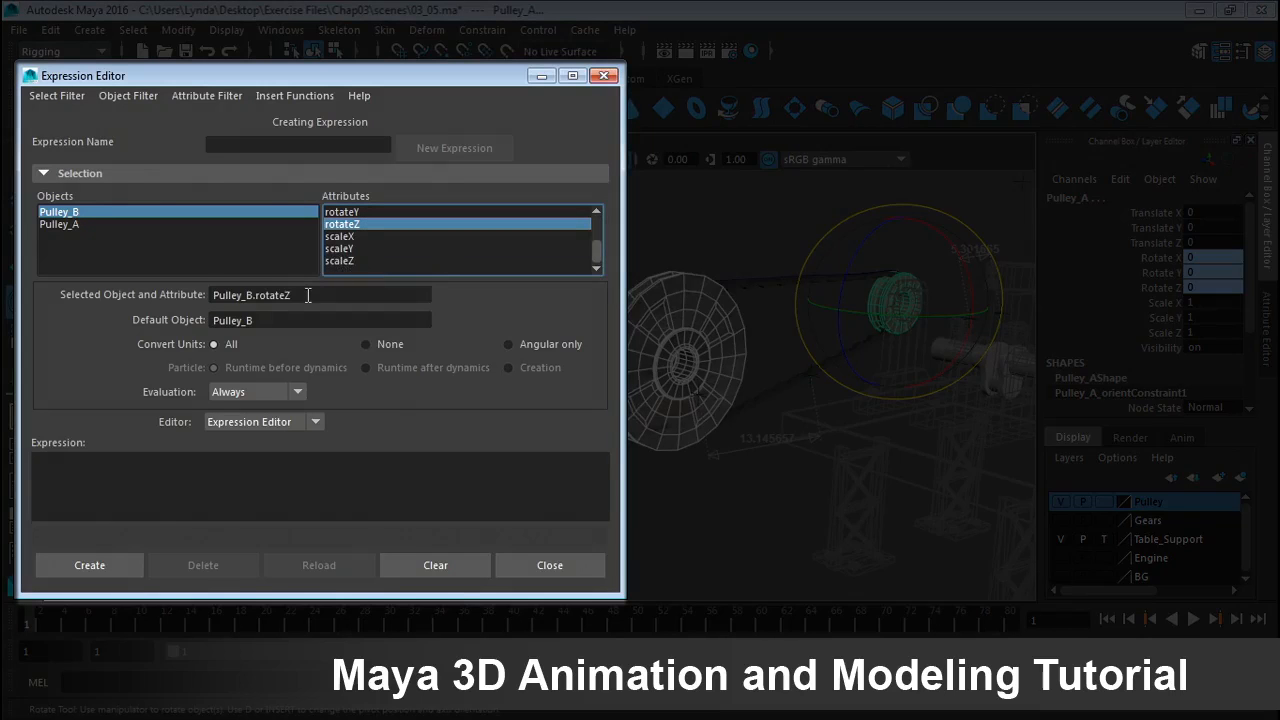
left_click_drag(306, 295, 207, 290)
key("ctrl+c")
left_click(88, 494)
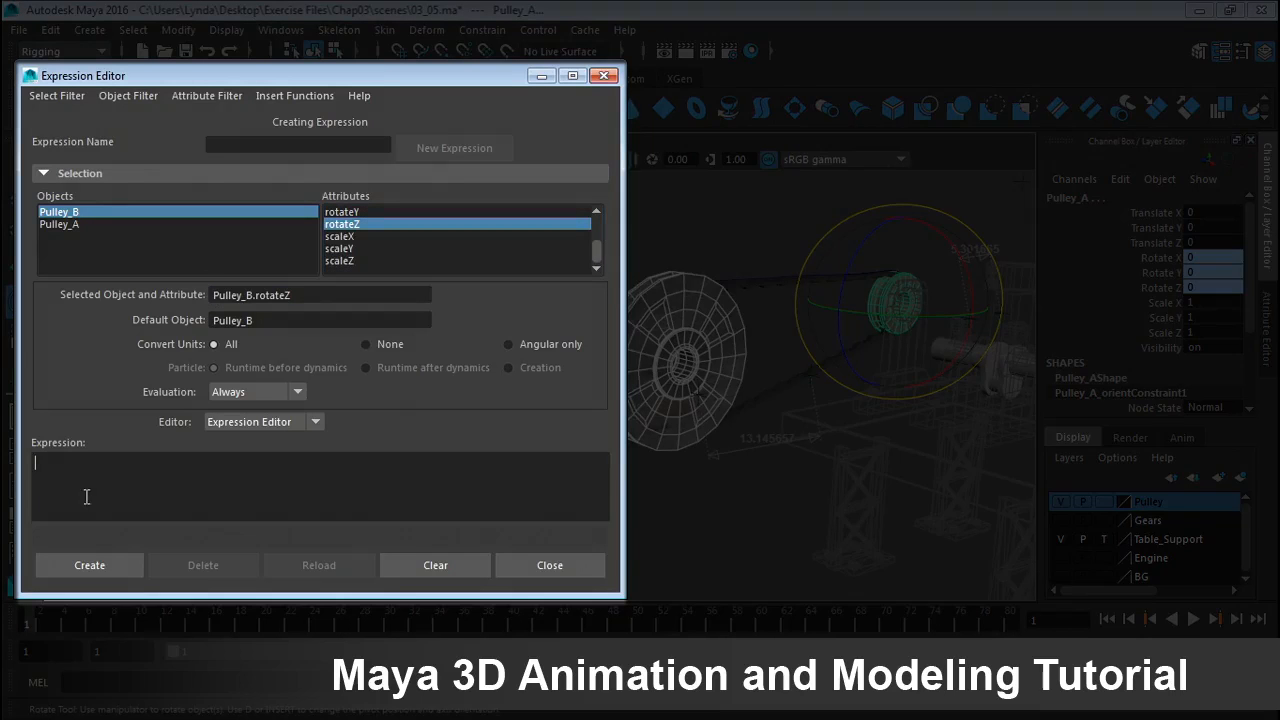
key("ctrl+v")
type("=")
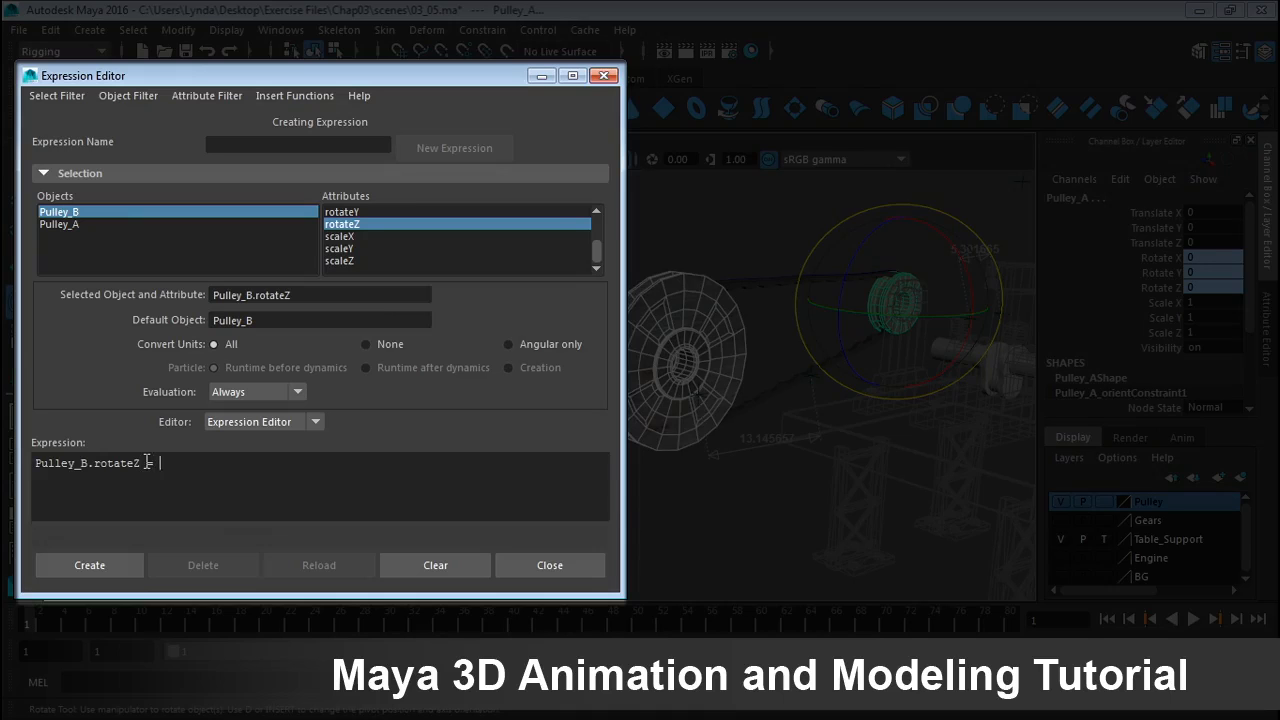
- Complete the expression as "Pulley_B.rotateZ = Pulley_A.rotateZ*5.3/13.14", create it, and close the editor
key("ctrl+v")
left_click_drag(206, 466, 214, 466)
type("A")
left_click(281, 466)
type("*5.3/")
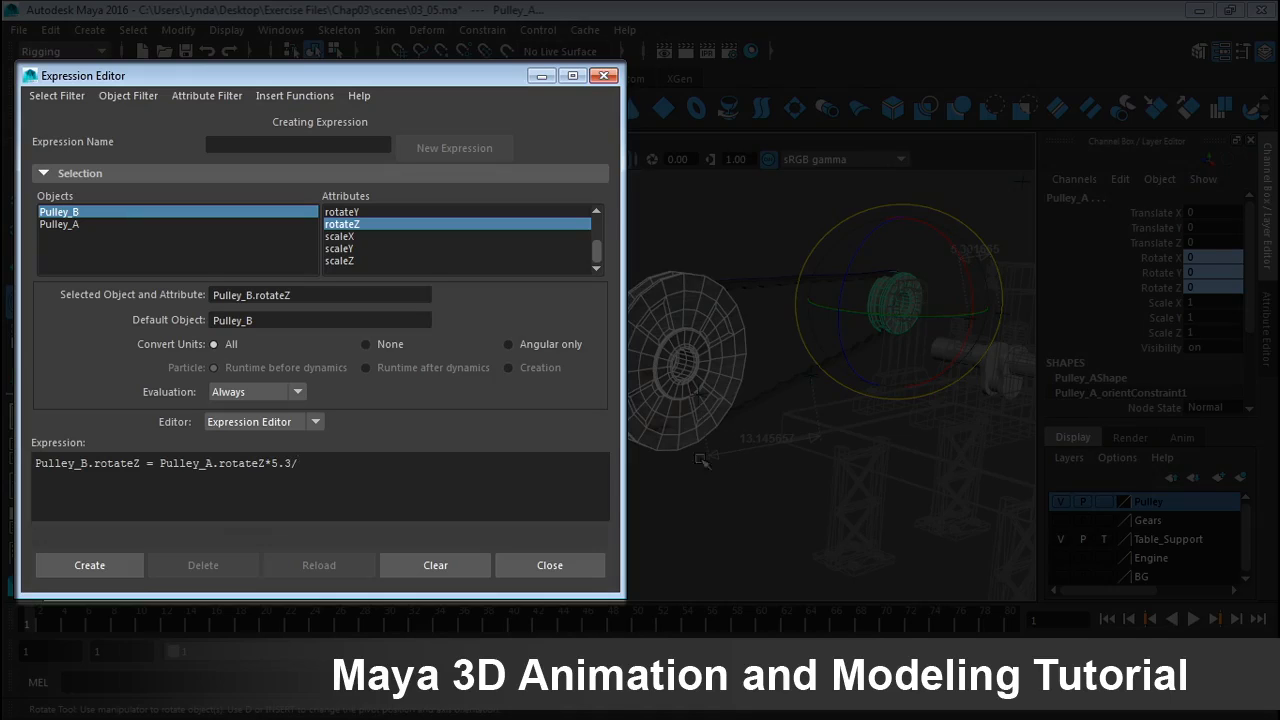
type("13.14")
left_click(160, 463)
left_click(107, 556)
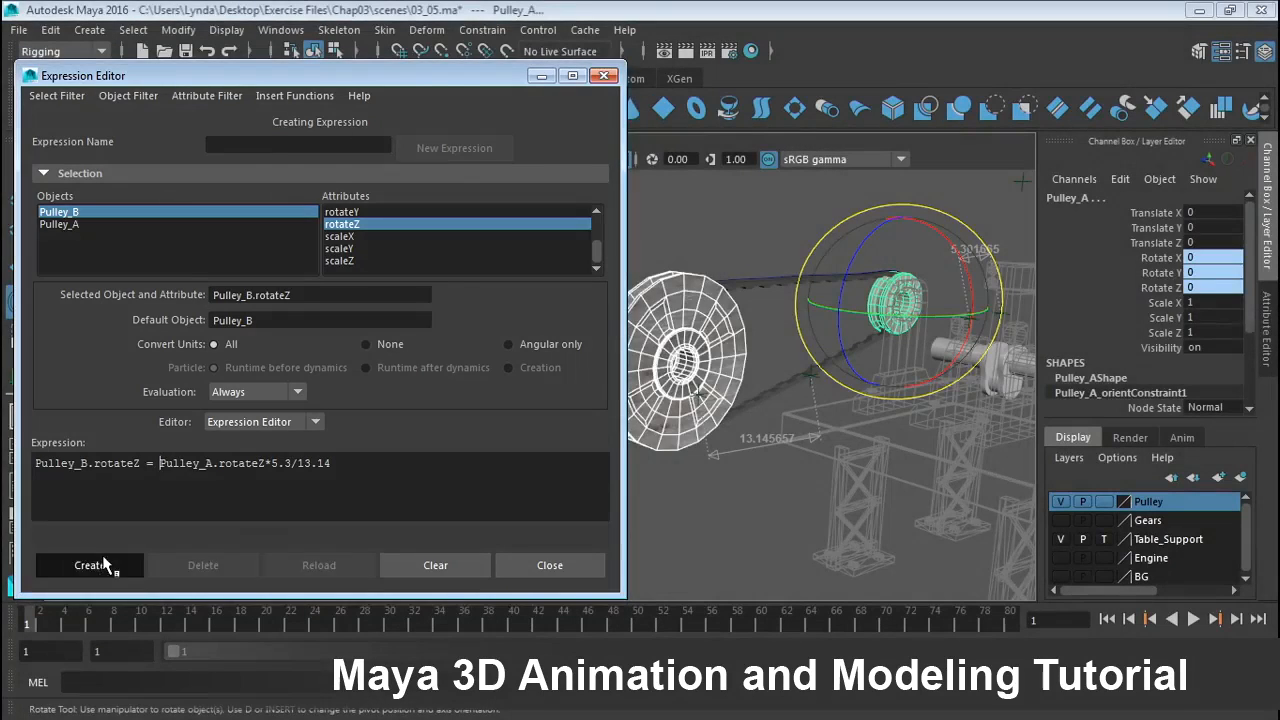
left_click(604, 75)
left_click(658, 180)
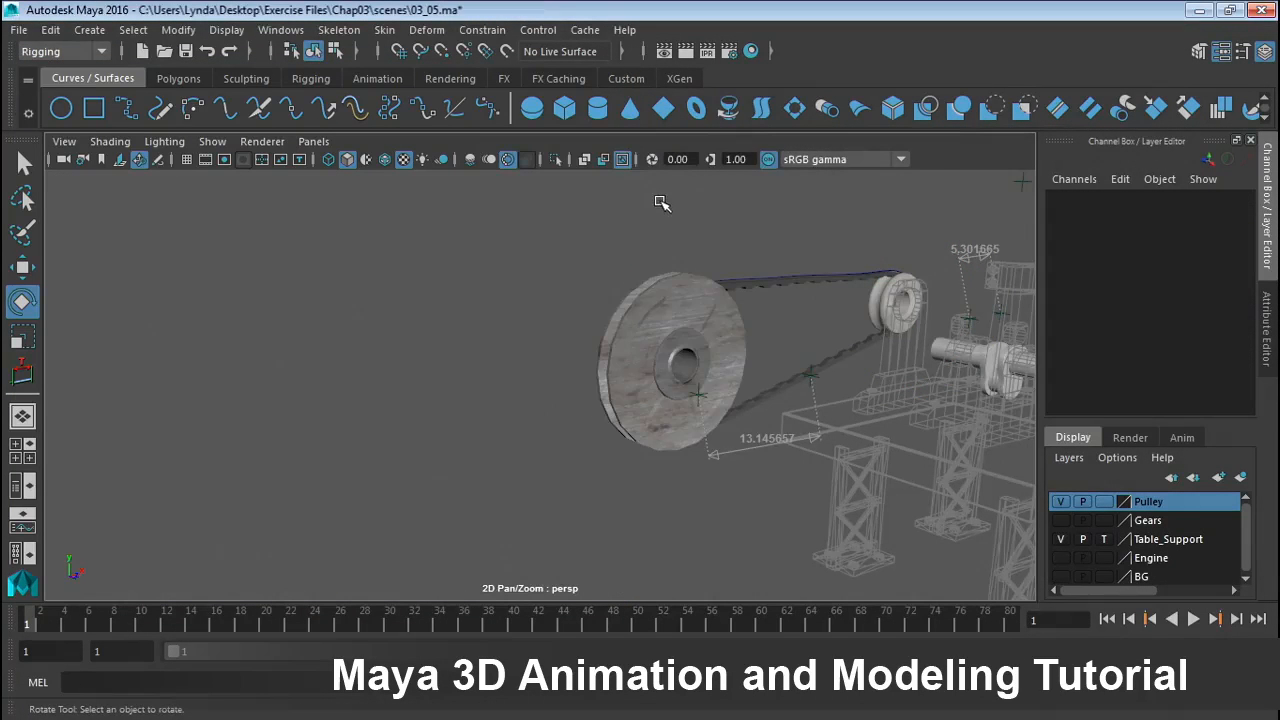
- Test the pulley motion by rotating the crankshaft about -87 degrees around Z, and undo the rotation
key("space")
key("space")
left_click_drag(472, 275, 850, 288, "alt")
middle_click_drag(530, 260, 679, 293, "alt")
right_click_drag(565, 295, 697, 307, "alt")
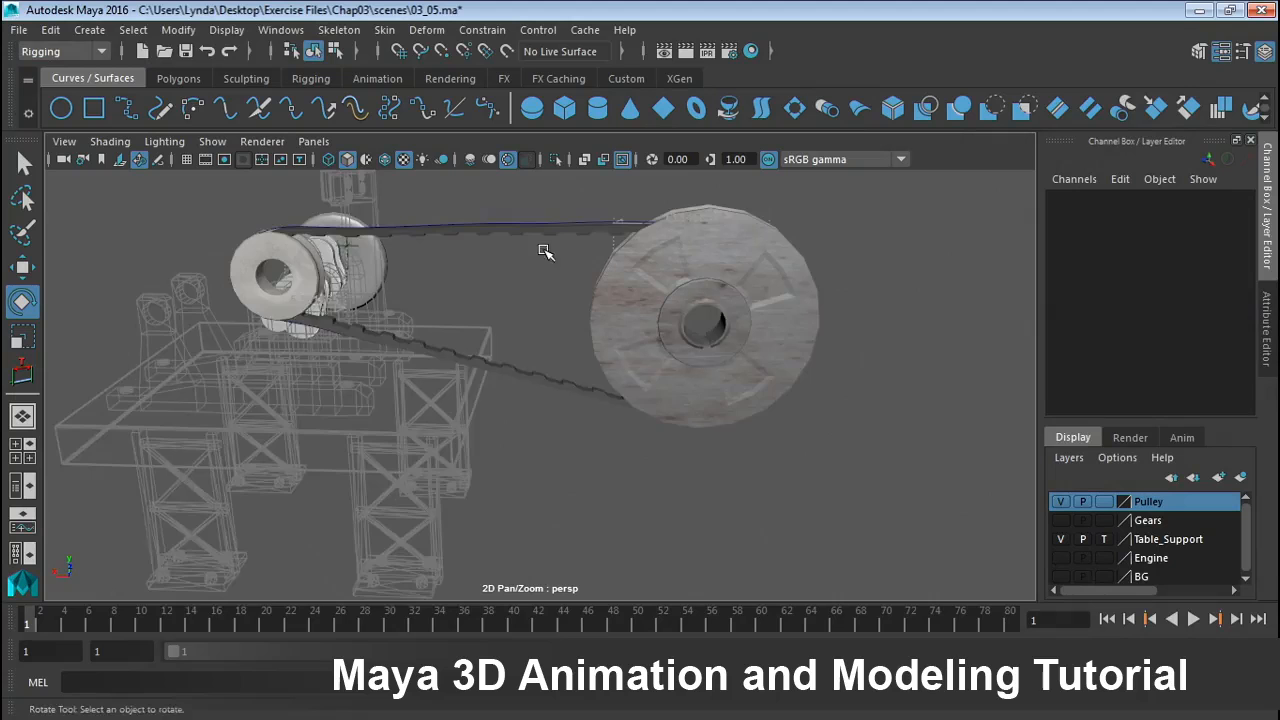
left_click_drag(543, 251, 250, 244)
left_click(330, 268)
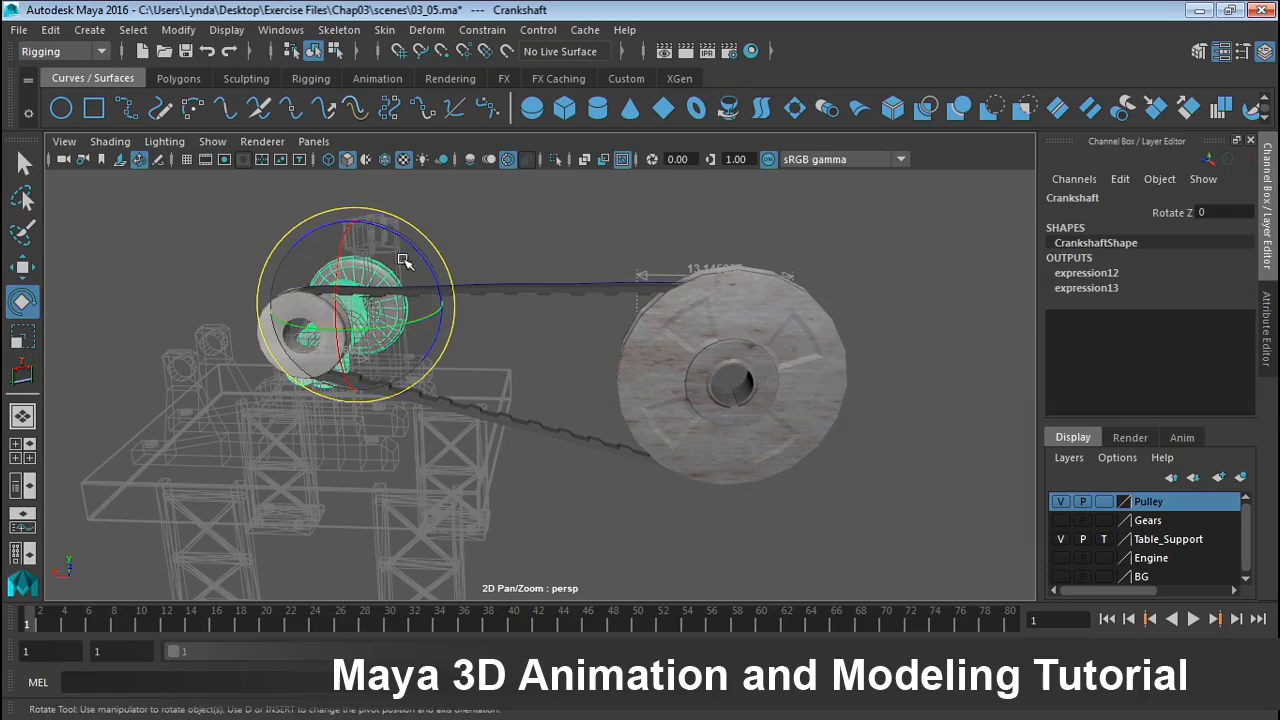
left_click_drag(428, 263, 390, 328)
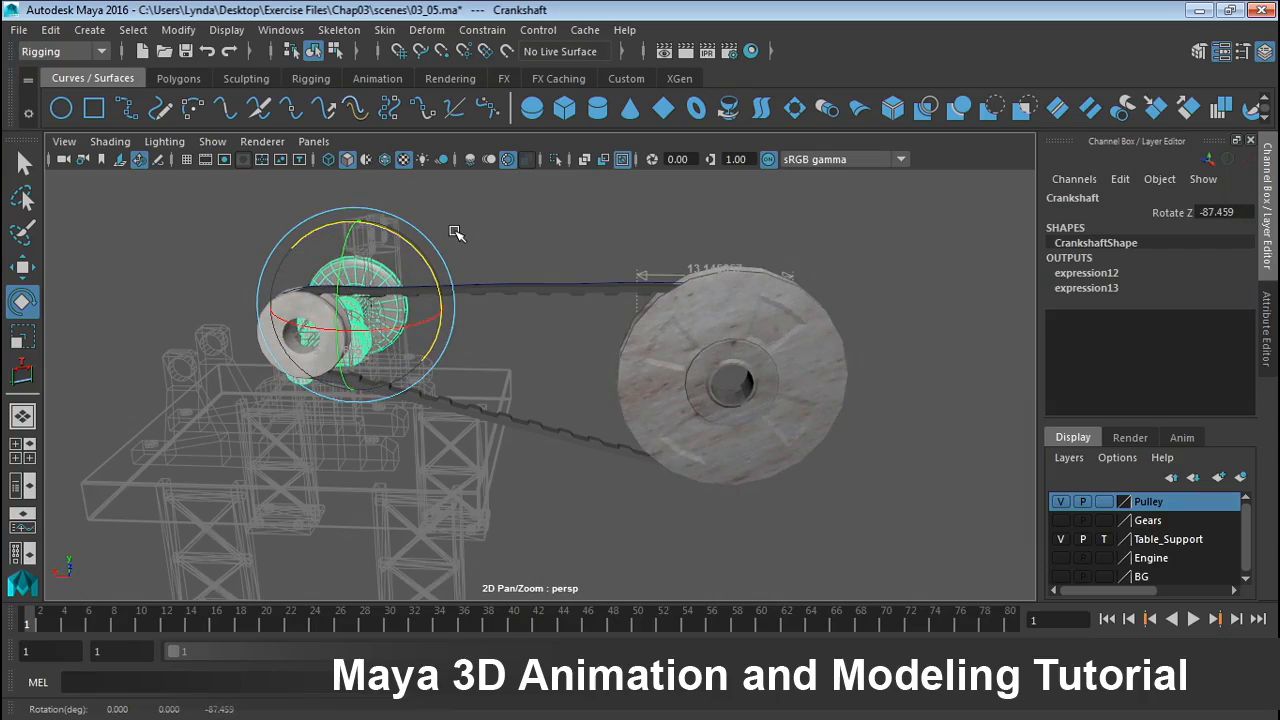
key("ctrl+z")
left_click(587, 225)
left_click_drag(686, 234, 581, 233, "alt")
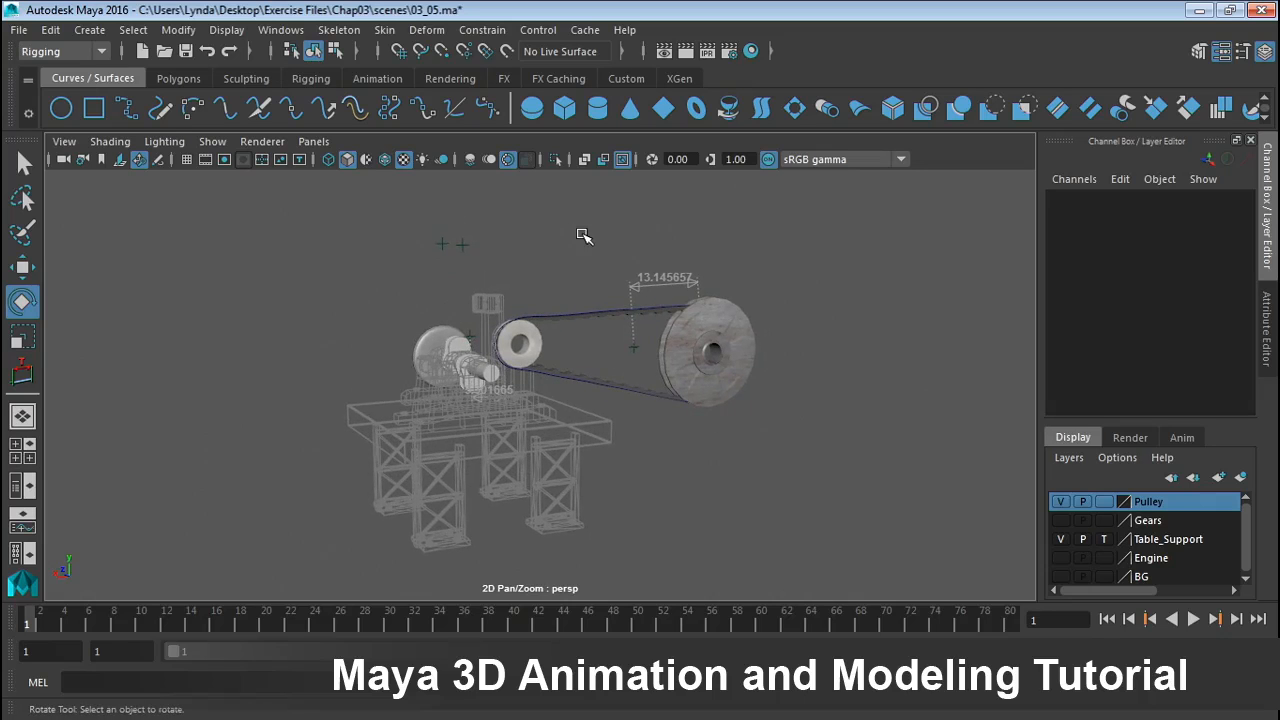